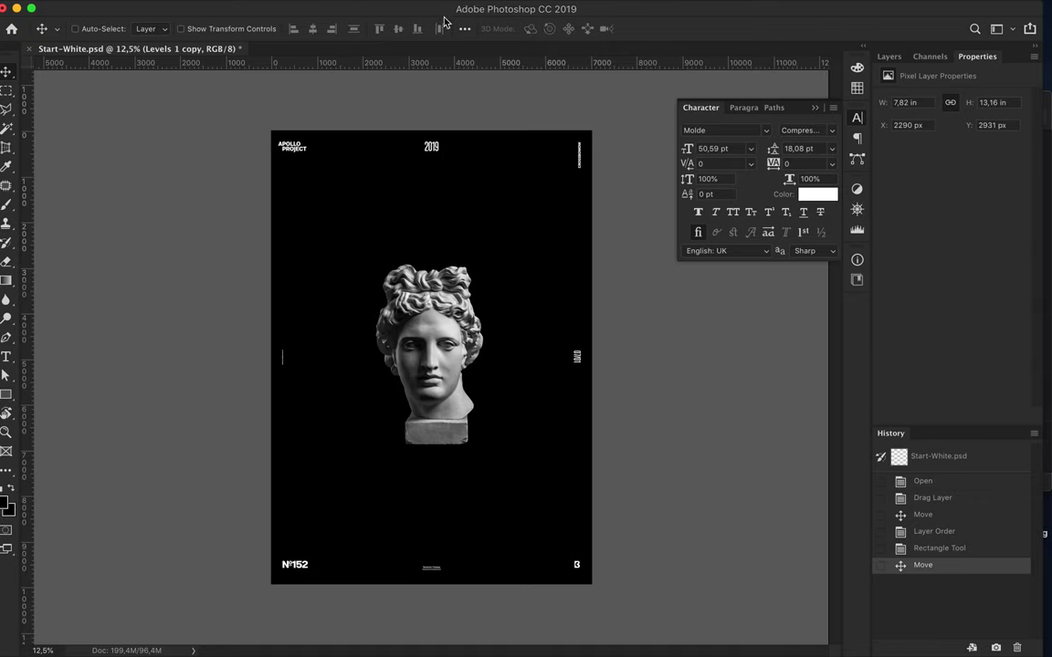
Set the shape fill gradient's left stop to red and right stop to yellow-green
scroll(475, 233, up, 3)
scroll(475, 233, down, 1)
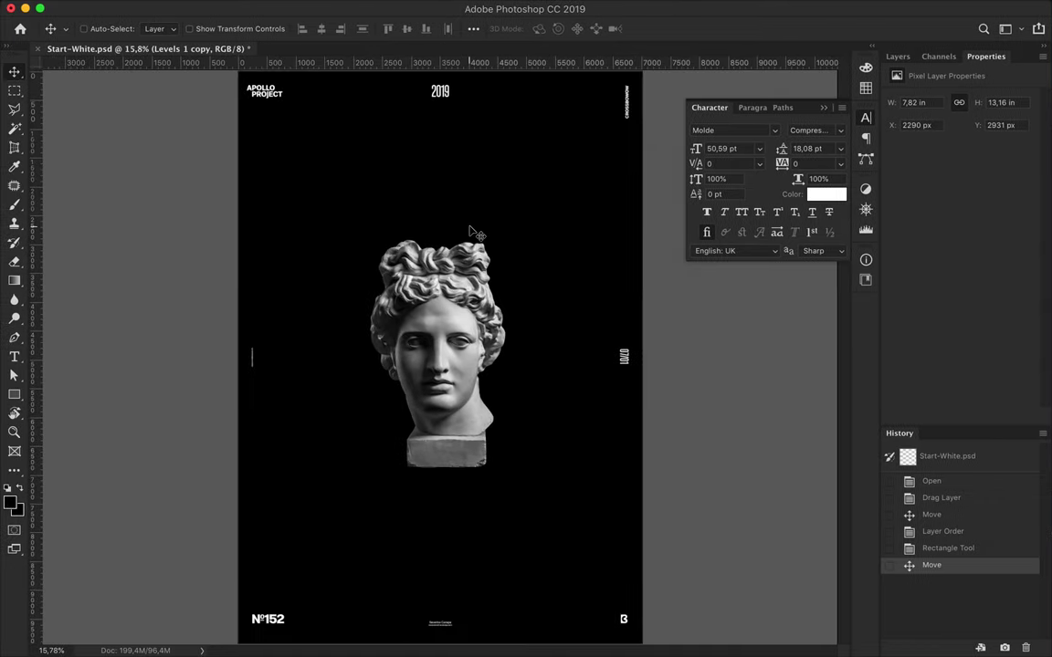
key(u)
click(162, 28)
scroll(155, 123, down, 3)
scroll(156, 124, down, 3)
scroll(155, 123, down, 3)
double_click(89, 208)
key(Return)
double_click(231, 209)
click(748, 331)
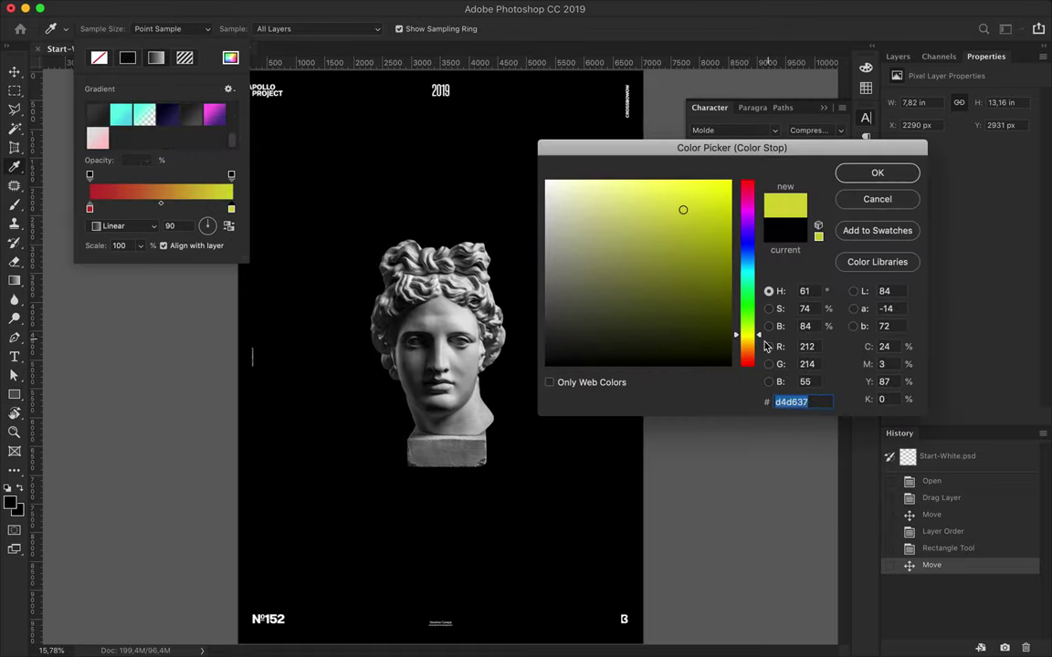
click(878, 173)
click(401, 180)
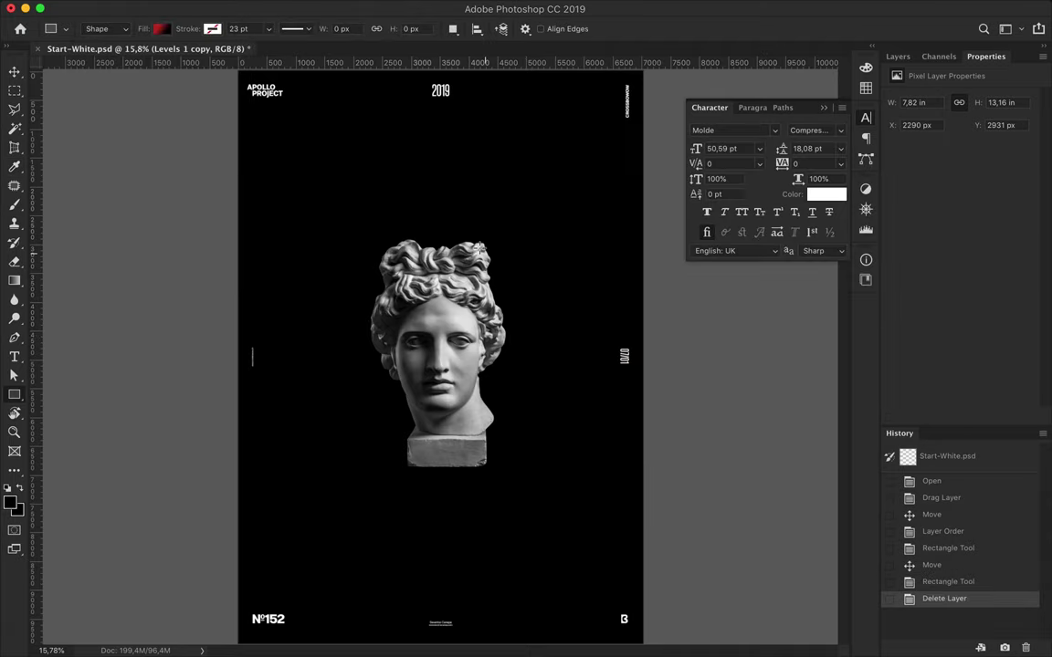
Change the right stop to bright yellow and save the red-to-yellow gradient as a preset
click(160, 29)
double_click(231, 208)
click(747, 306)
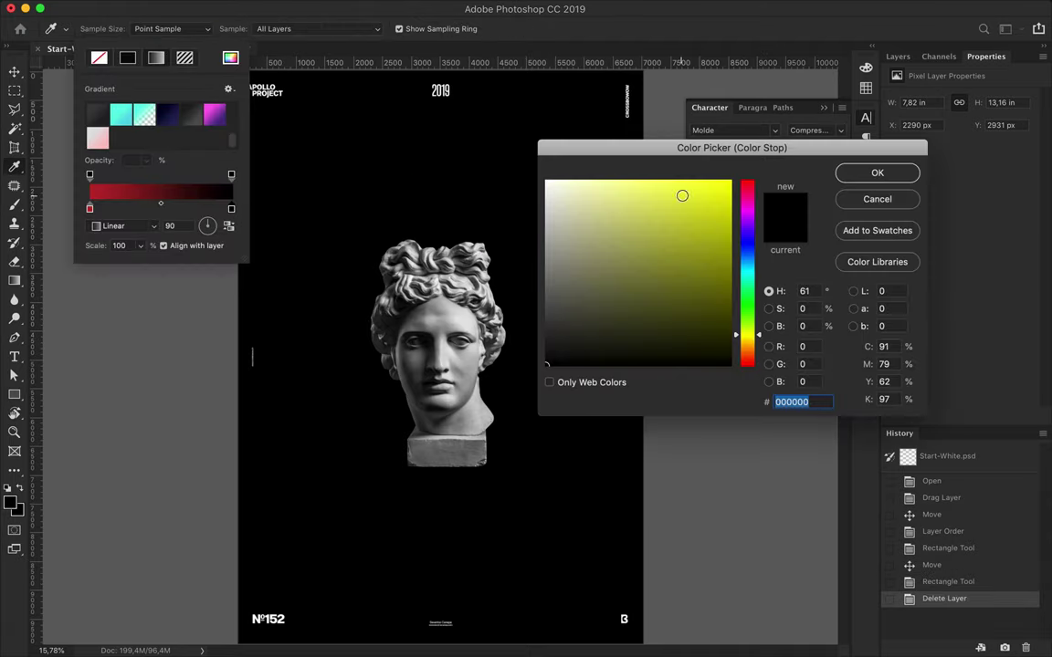
click(695, 211)
click(895, 172)
click(229, 89)
click(674, 314)
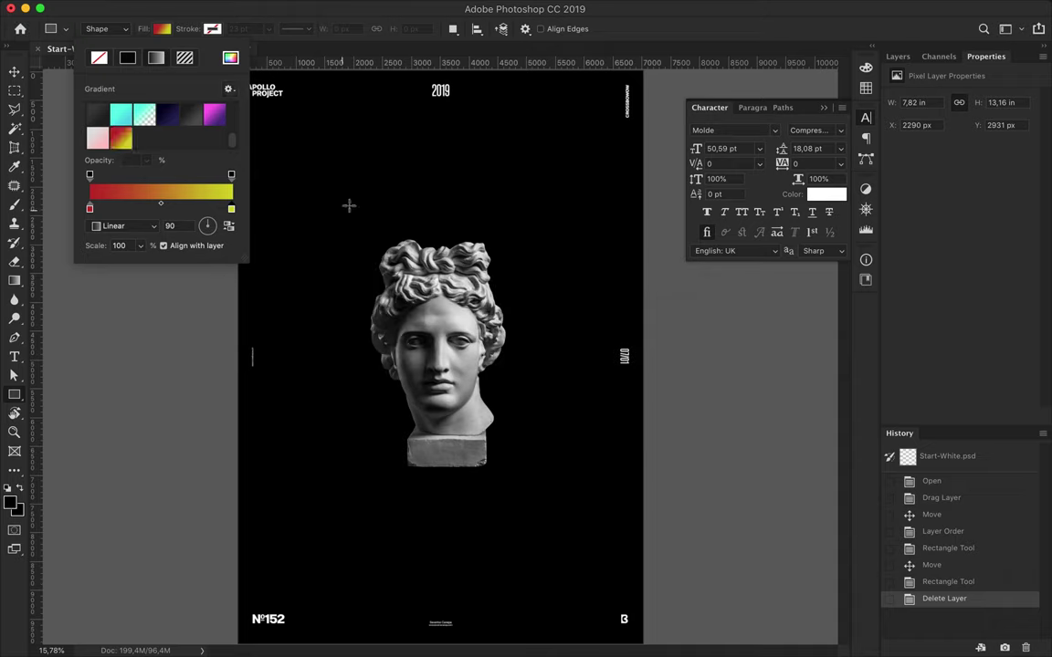
Draw a large gradient-filled circle above the bust's head with the Ellipse tool
right_click(15, 394)
click(106, 418)
drag(319, 131, 523, 338)
Rasterize Ellipse 1, duplicate it, and apply Gaussian Blur to the copy
key(v)
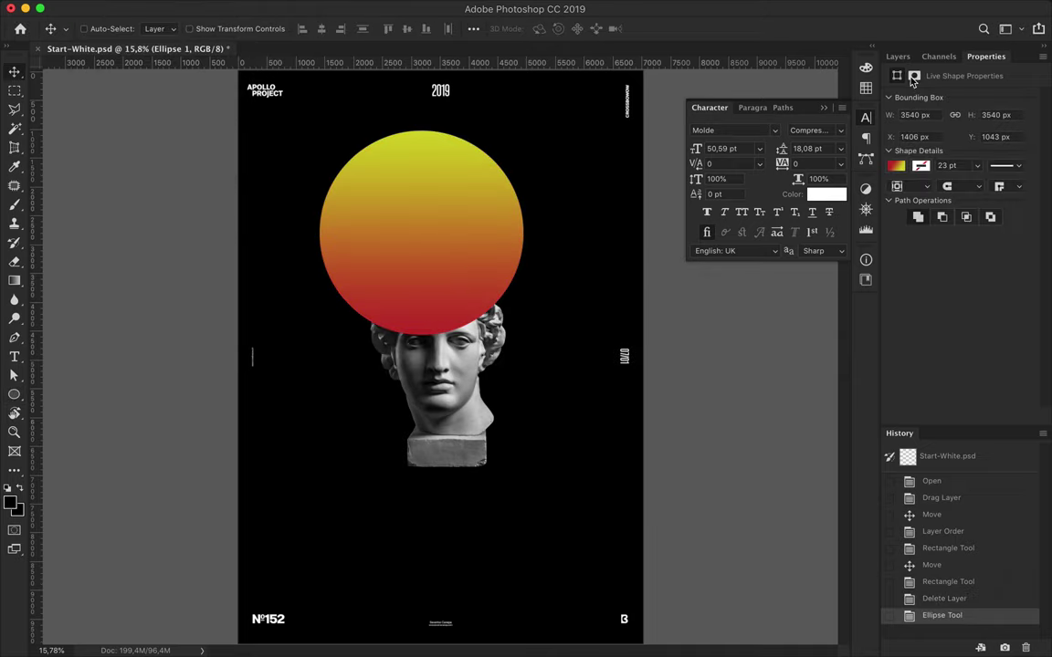
key(F7)
right_click(964, 362)
click(866, 237)
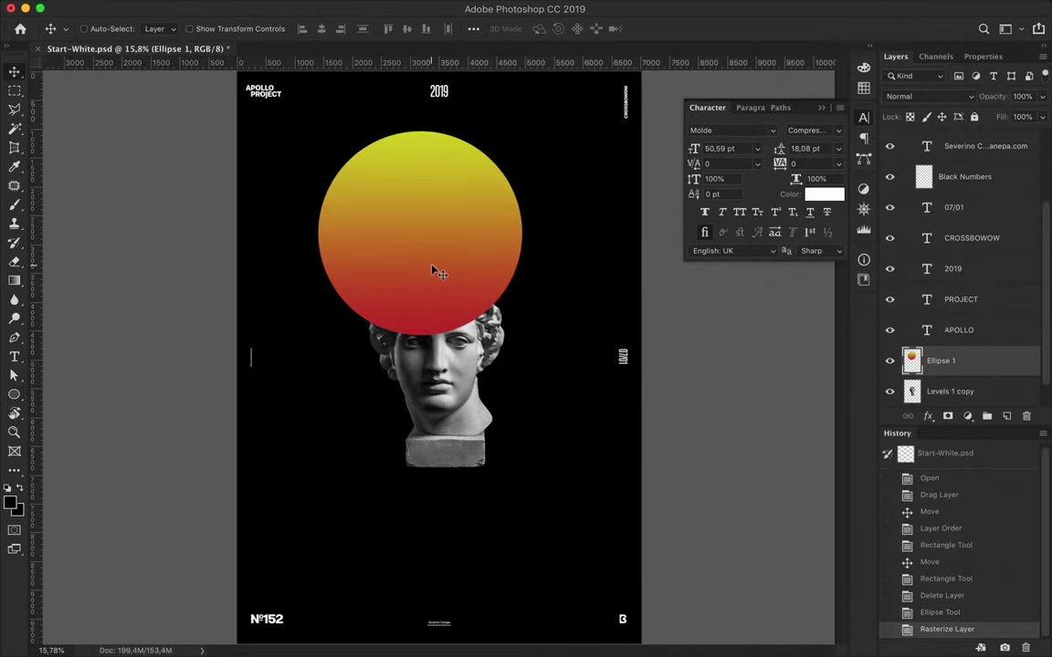
key(ctrl+j)
click(359, 8)
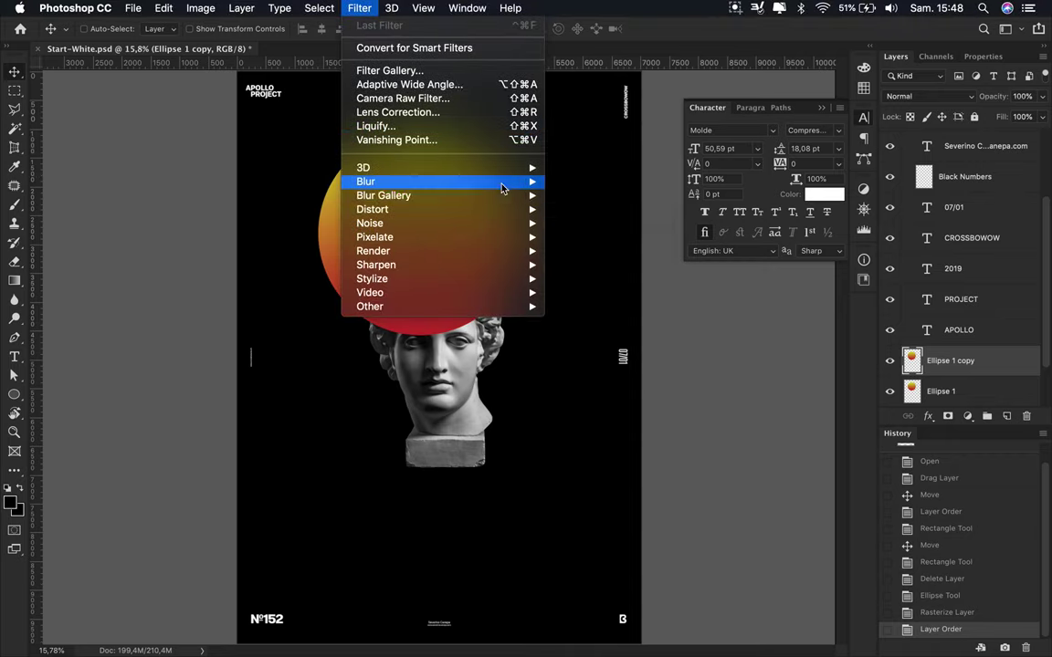
click(584, 236)
click(837, 146)
Set the blurred copies to Hard Light, put copy 2 below Ellipse 1, and select all three
click(913, 96)
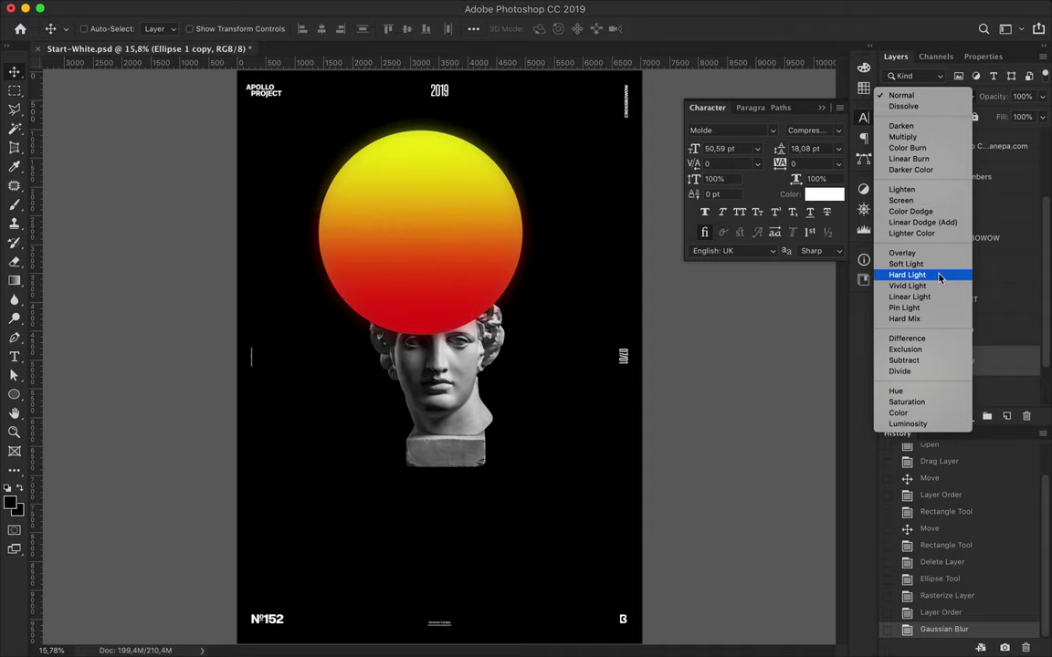
click(913, 275)
drag(970, 364, 968, 338)
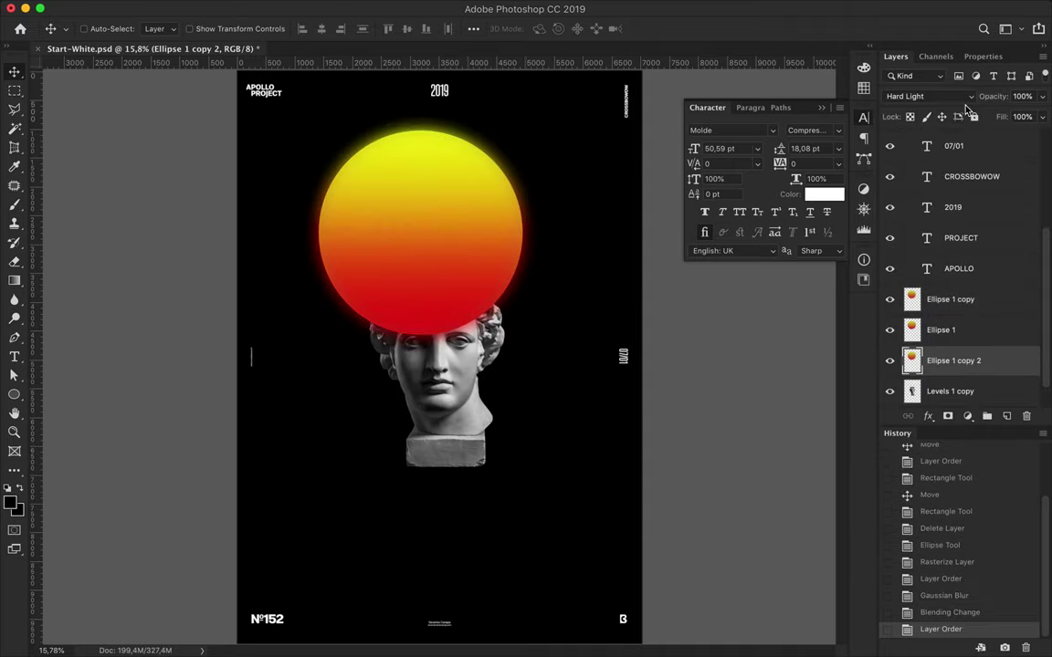
click(913, 95)
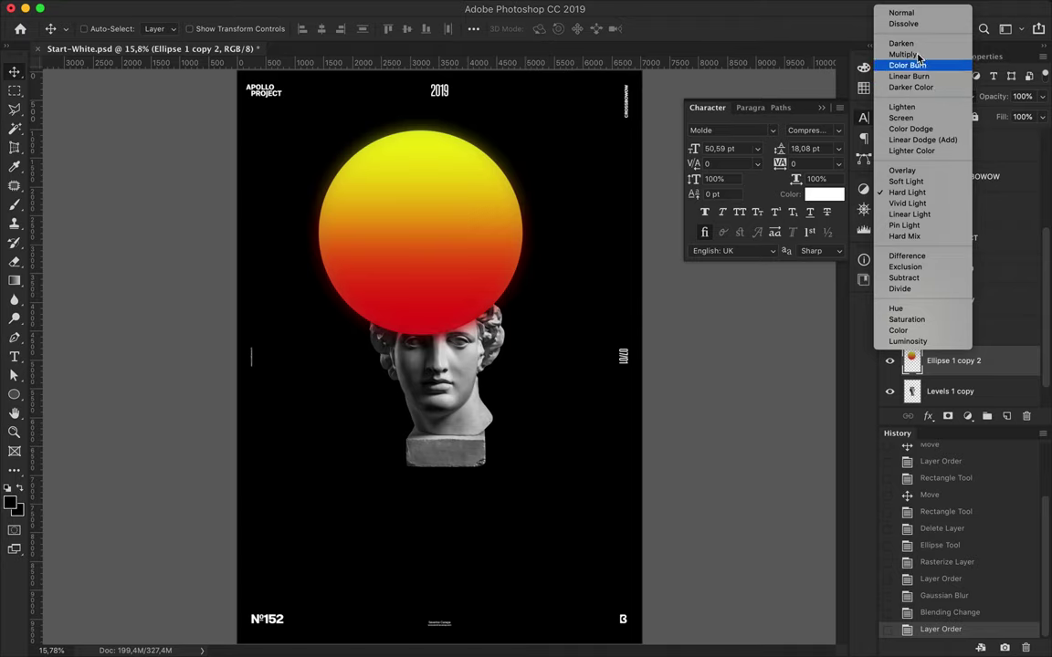
click(581, 183)
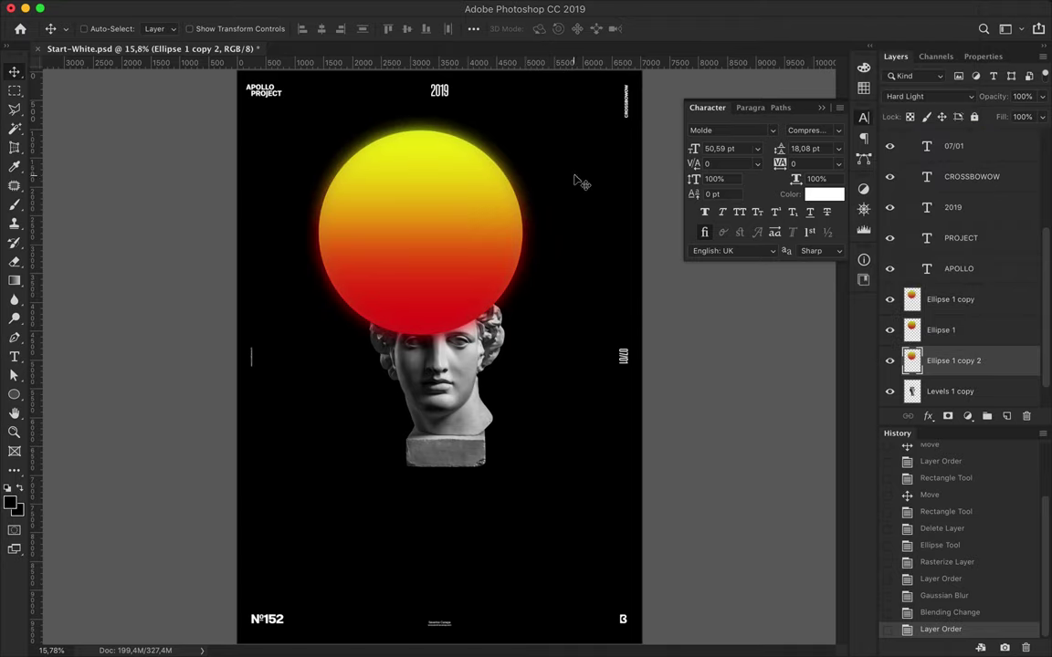
shift+click(927, 299)
key(ctrl+t)
Merge the three ellipse layers into one glowing circle and duplicate it
right_click(517, 173)
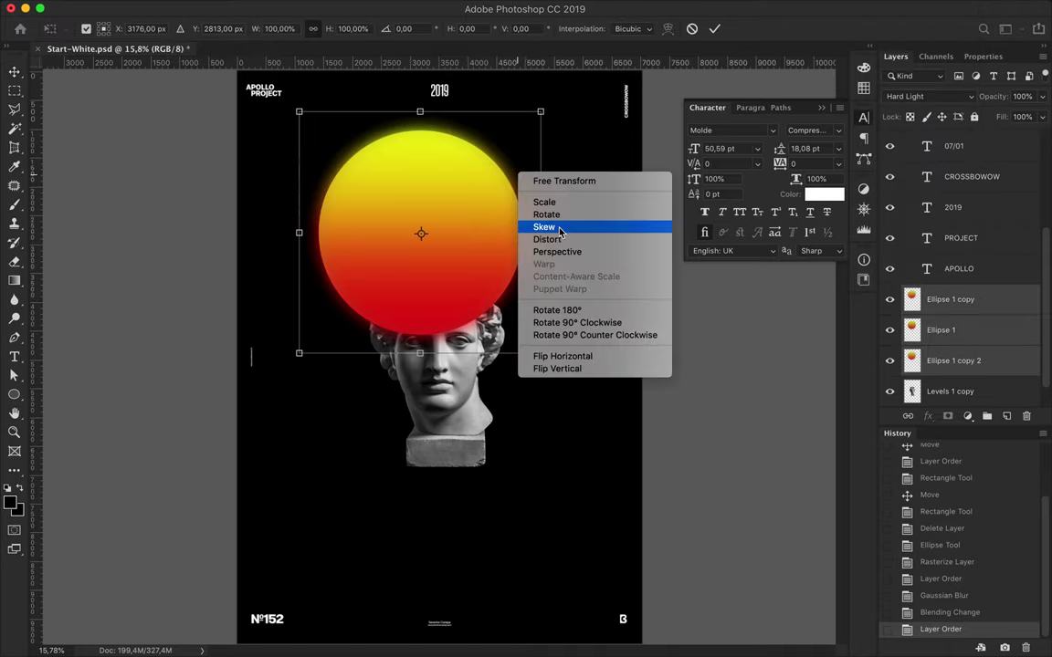
click(512, 238)
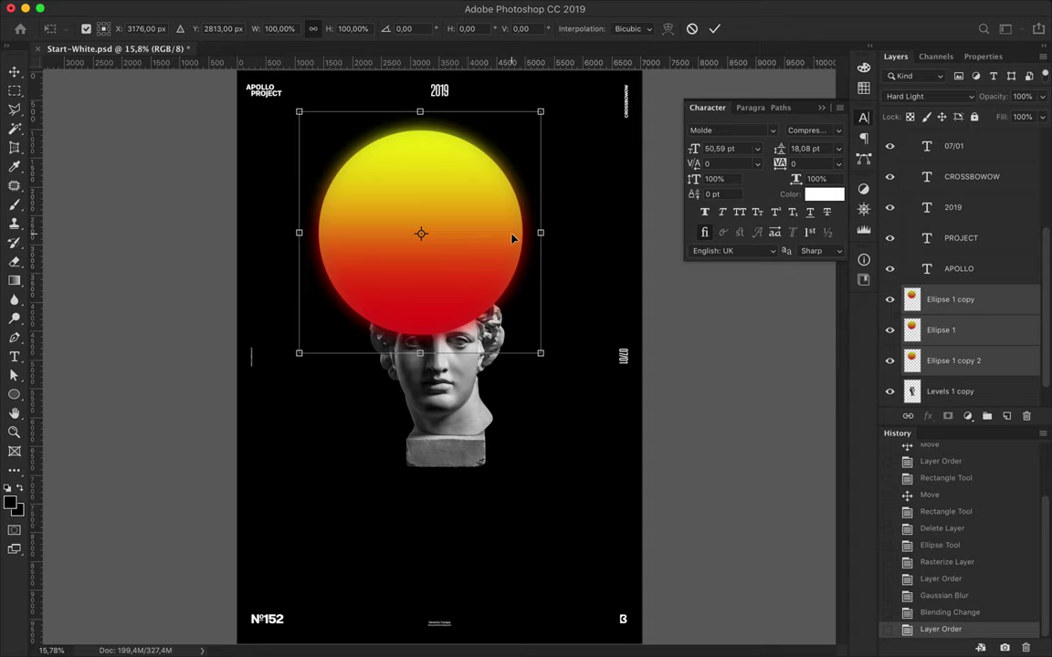
key(Return)
key(ctrl+e)
key(ctrl+t)
right_click(512, 238)
click(498, 281)
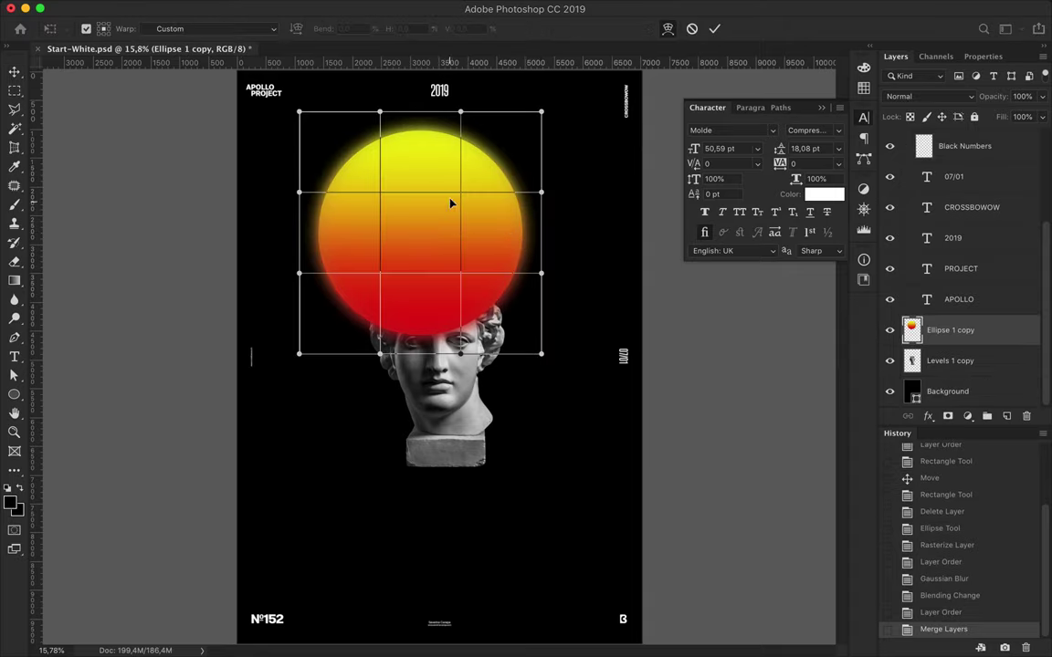
key(Escape)
right_click(950, 329)
click(799, 104)
key(Return)
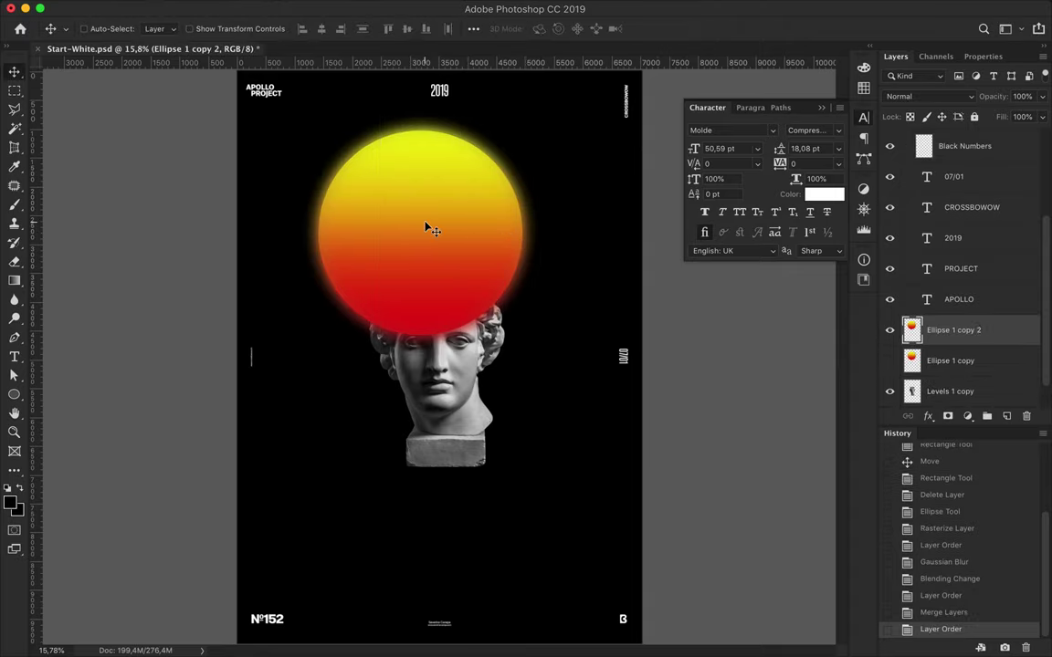
Warp the circle copy into a swooping band that swings up and left
key(ctrl+t)
right_click(426, 223)
click(452, 311)
mouse_move(458, 217)
mouse_down()
mouse_move(514, 322)
mouse_move(362, 245)
mouse_move(478, 209)
mouse_move(517, 103)
mouse_move(322, 505)
mouse_move(411, 499)
mouse_up()
mouse_move(399, 358)
mouse_down()
mouse_move(332, 294)
mouse_move(383, 293)
mouse_up()
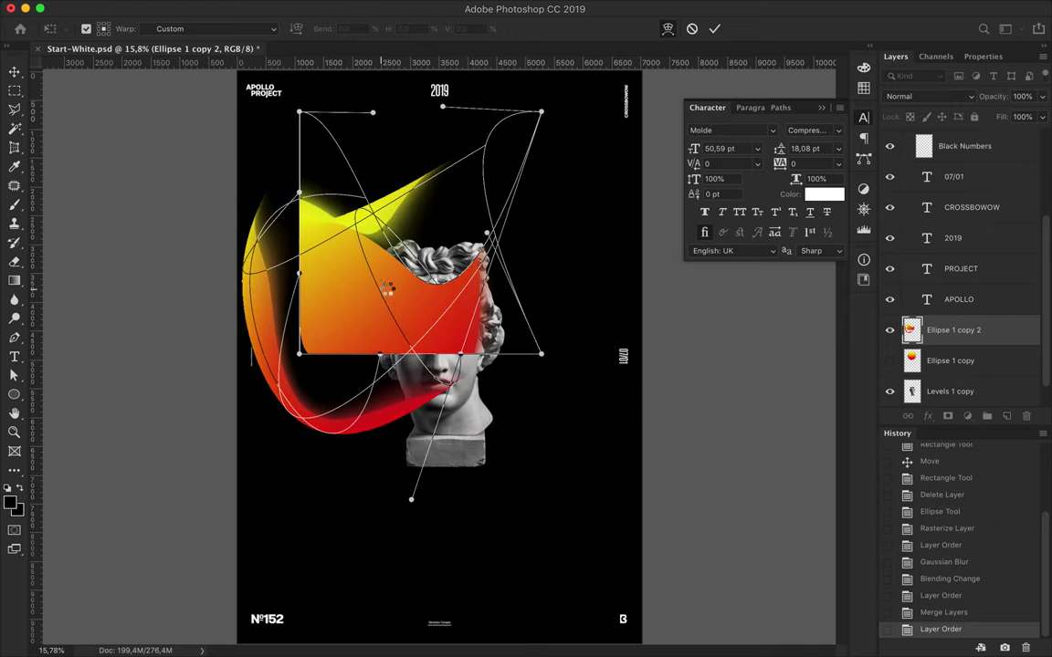
key(Return)
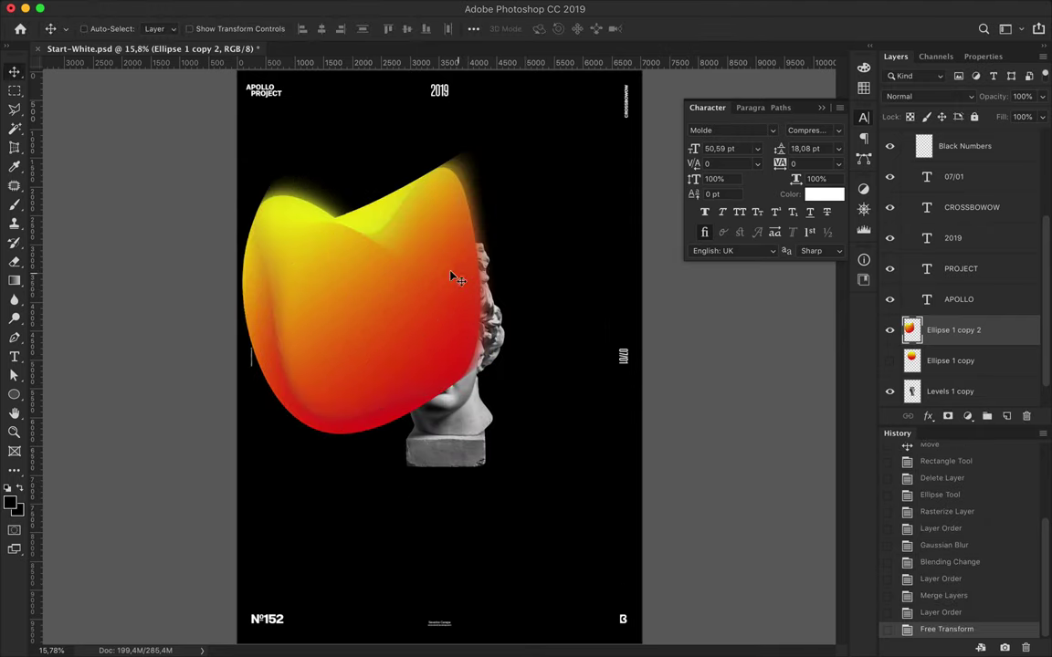
Shift the warped blob right and move its layer below the statue
drag(405, 243, 427, 246)
mouse_move(953, 298)
mouse_down()
mouse_move(943, 376)
mouse_move(885, 308)
mouse_up()
click(967, 415)
Shift a circle copy's hue to blue-cyan with Hue/Saturation and merge it down
click(945, 556)
drag(959, 156, 1027, 156)
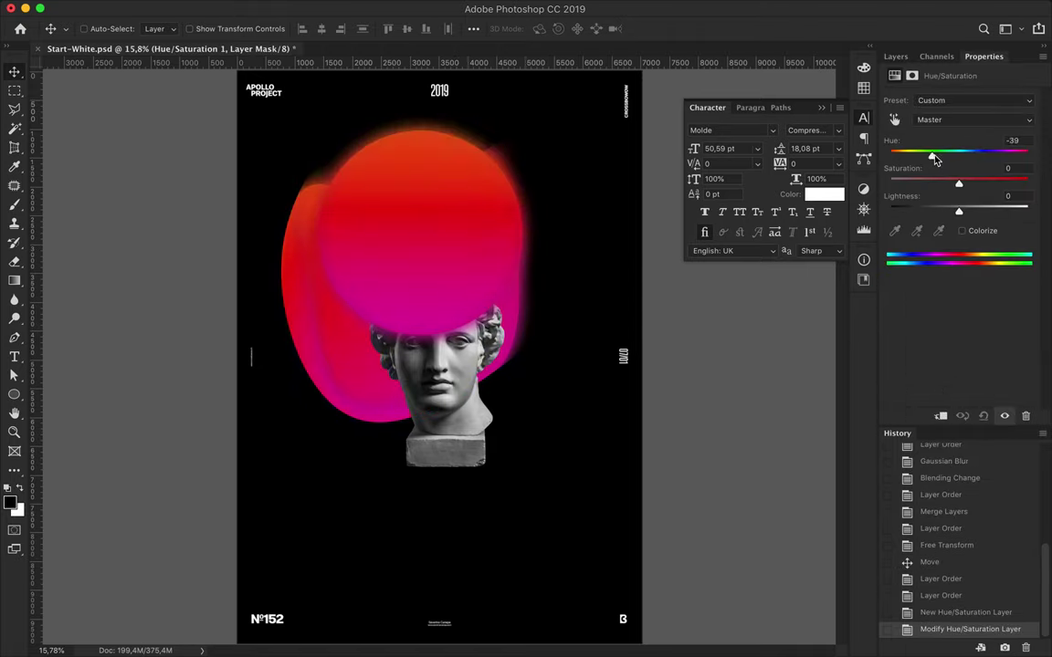
click(896, 56)
shift+click(944, 331)
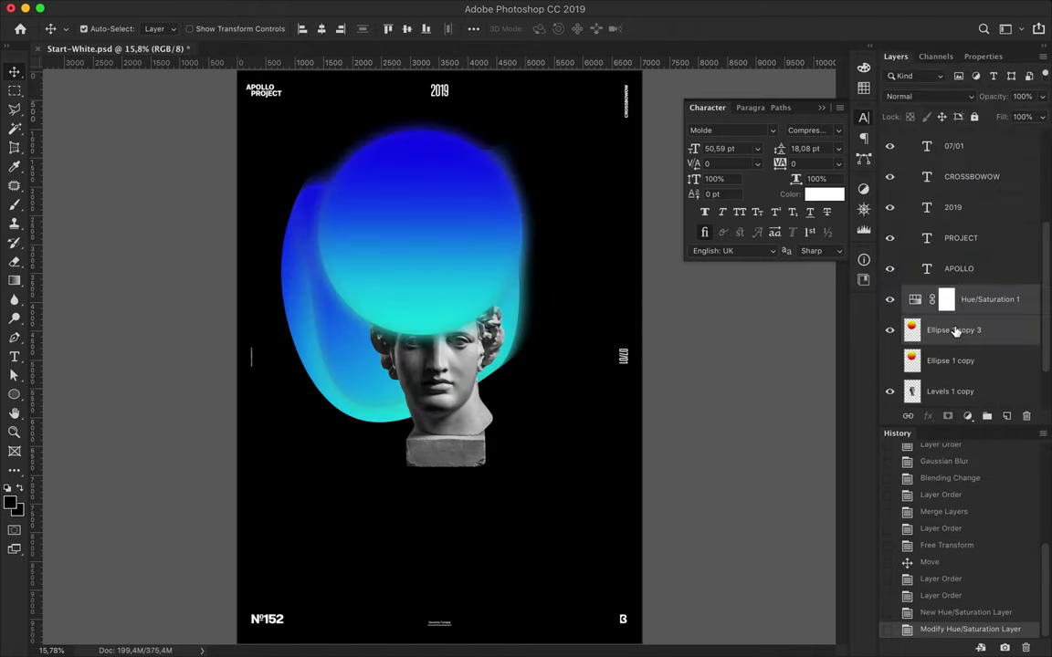
key(ctrl+e)
Warp the blue shape into a blob sweeping up across the statue and lower it
drag(481, 259, 584, 448)
key(ctrl+t)
right_click(499, 377)
click(524, 463)
mouse_move(393, 299)
mouse_down()
mouse_move(363, 226)
mouse_move(290, 251)
mouse_up()
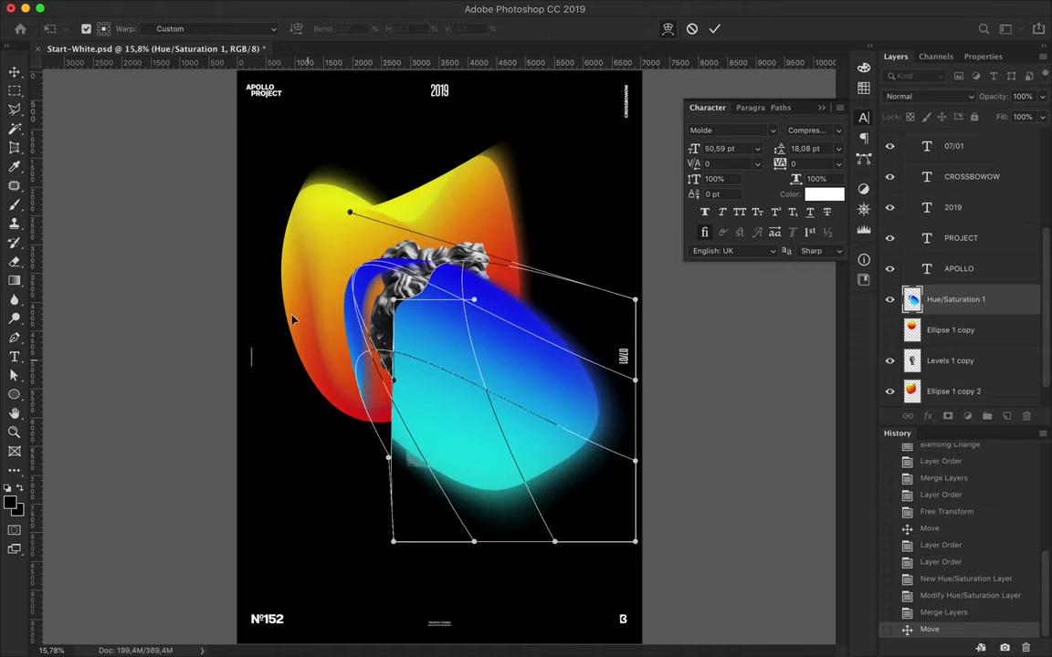
mouse_move(428, 414)
mouse_down()
mouse_move(541, 341)
mouse_move(515, 338)
mouse_up()
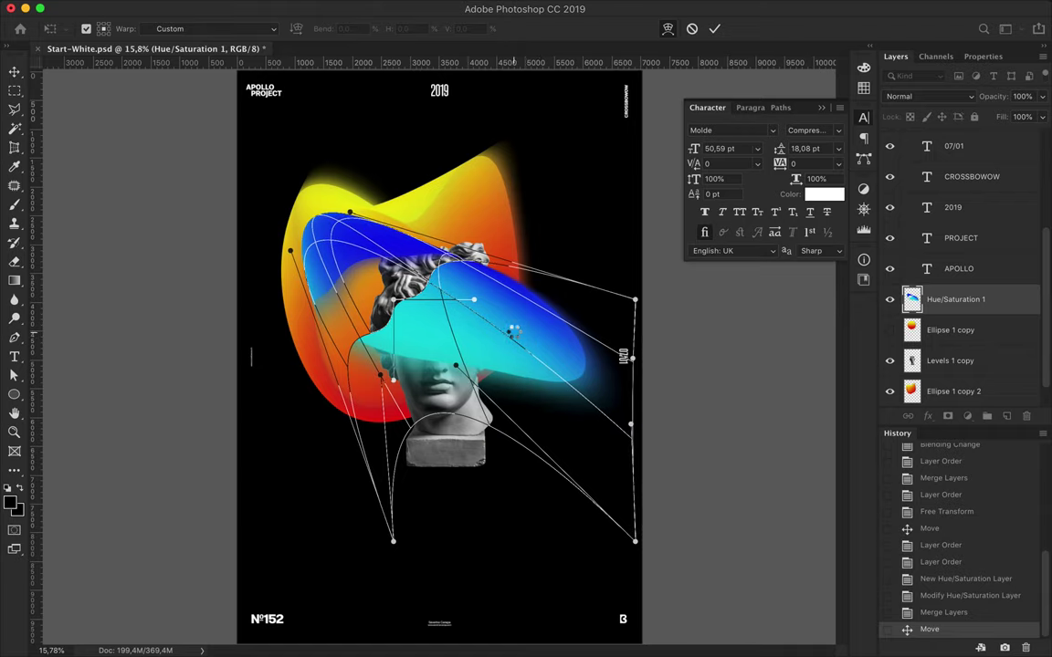
key(Return)
drag(497, 313, 517, 413)
Reposition the statue and move the yellow-red circle copy above it
mouse_move(493, 365)
mouse_down()
mouse_move(467, 291)
mouse_move(474, 302)
mouse_up()
drag(950, 391, 950, 345)
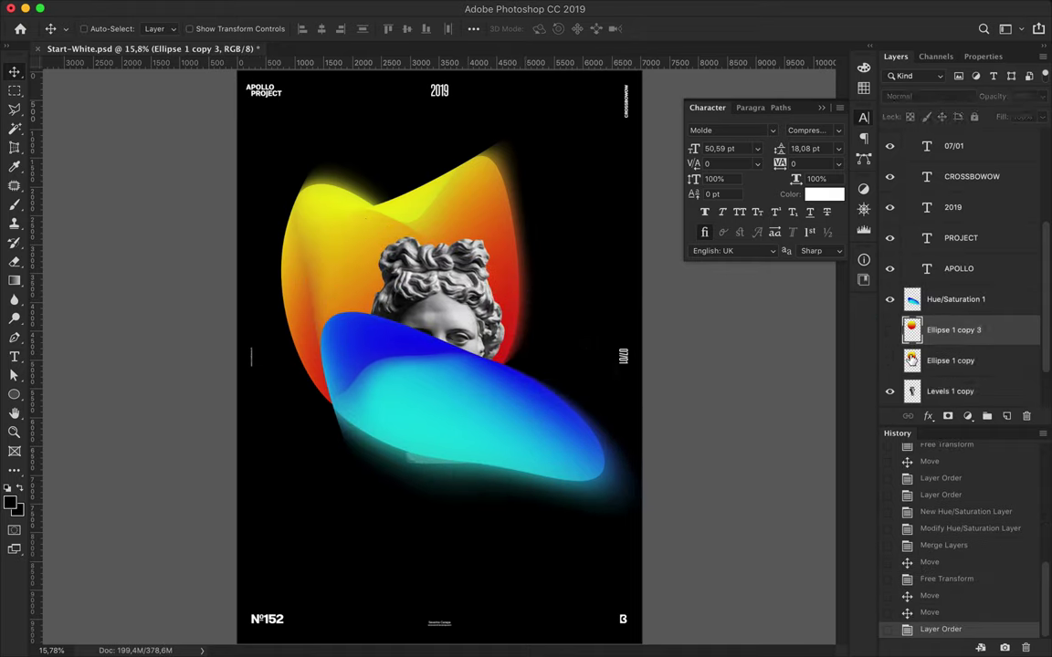
click(948, 416)
key(ctrl+z)
click(967, 416)
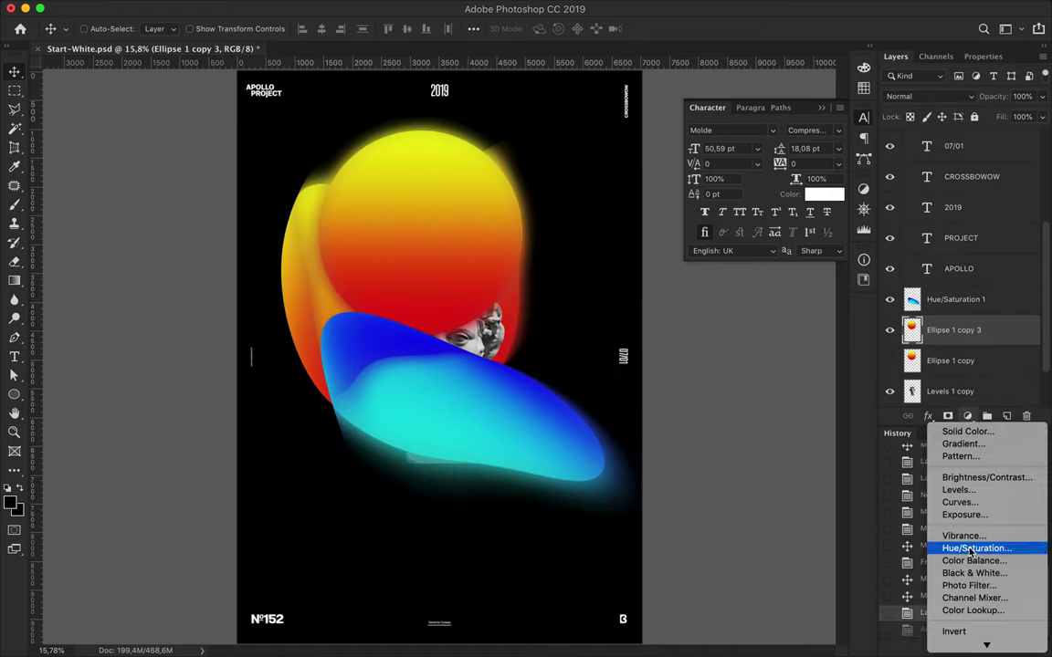
Recolour a circle copy green with Hue/Saturation and merge the adjustment in
click(949, 535)
mouse_move(959, 155)
mouse_down()
mouse_move(922, 157)
mouse_move(1004, 157)
mouse_up()
click(896, 56)
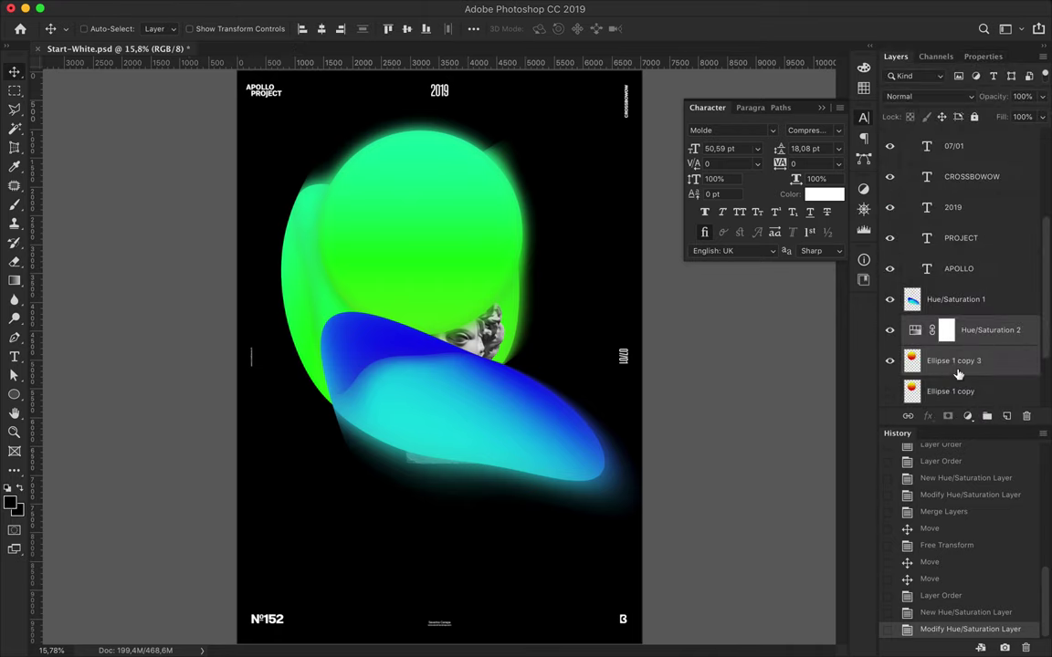
key(ctrl+e)
Warp the green circle into a tall curved blob and raise the orange sphere copy above
key(ctrl+t)
right_click(493, 235)
click(530, 300)
mouse_move(432, 222)
mouse_down()
mouse_move(459, 444)
mouse_move(402, 270)
mouse_move(537, 212)
mouse_up()
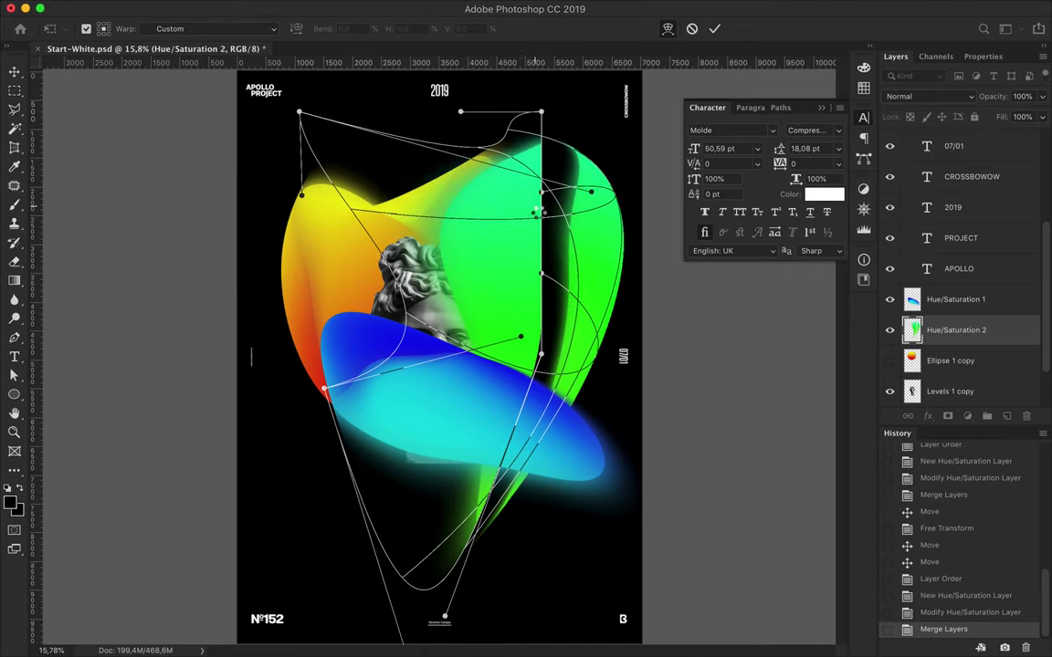
key(Return)
drag(532, 240, 525, 280)
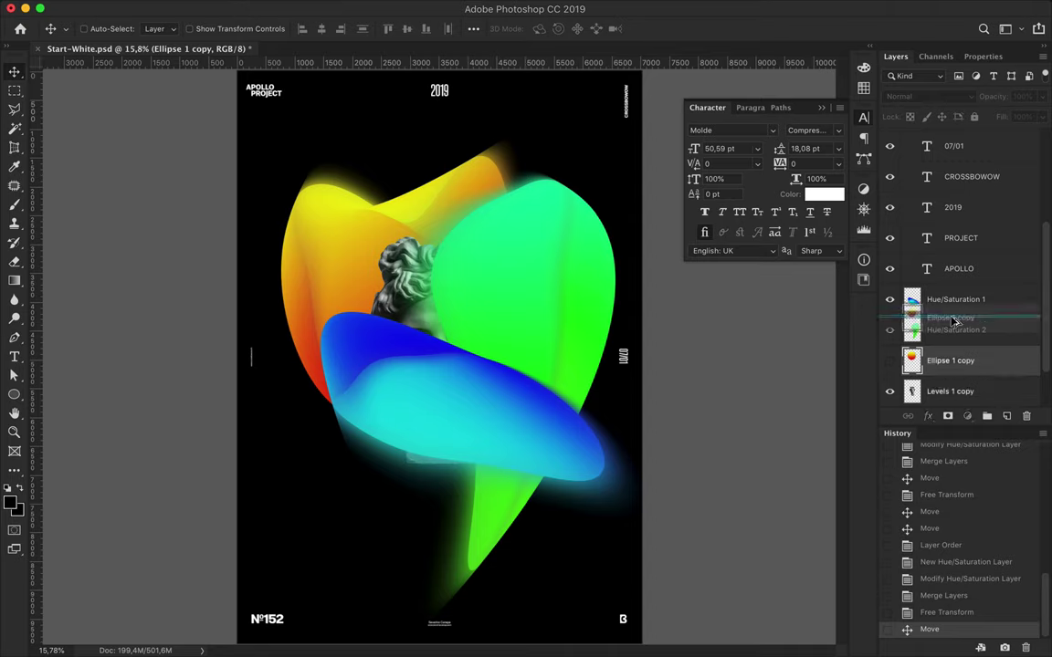
drag(957, 364, 941, 290)
Squash and warp the orange sphere copy into a curved ribbon, moved down and right
key(ctrl+t)
drag(420, 111, 423, 235)
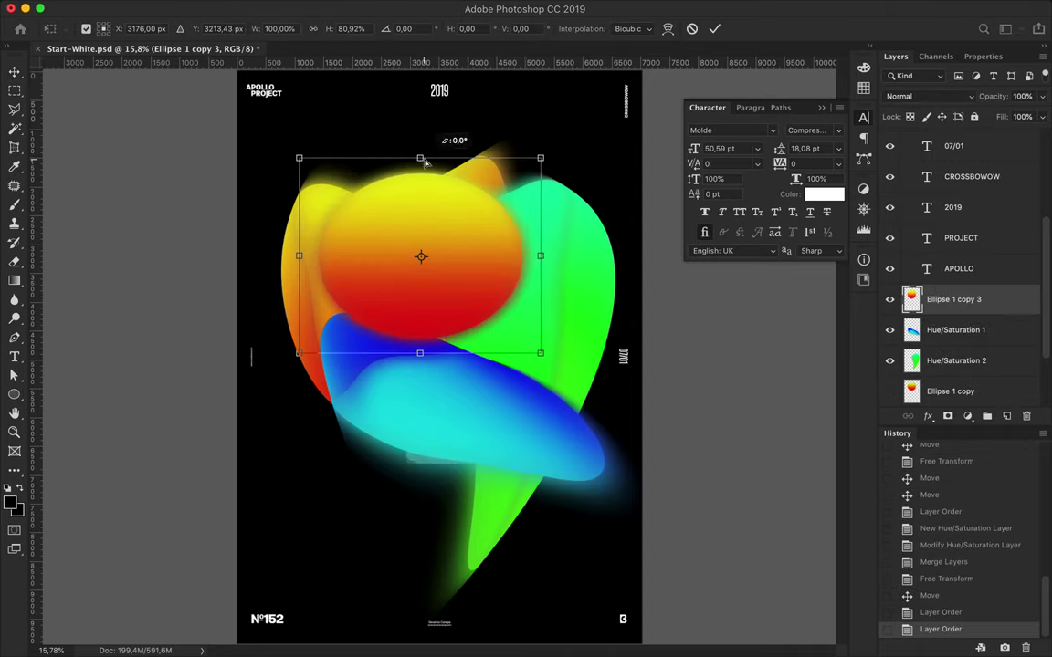
right_click(391, 230)
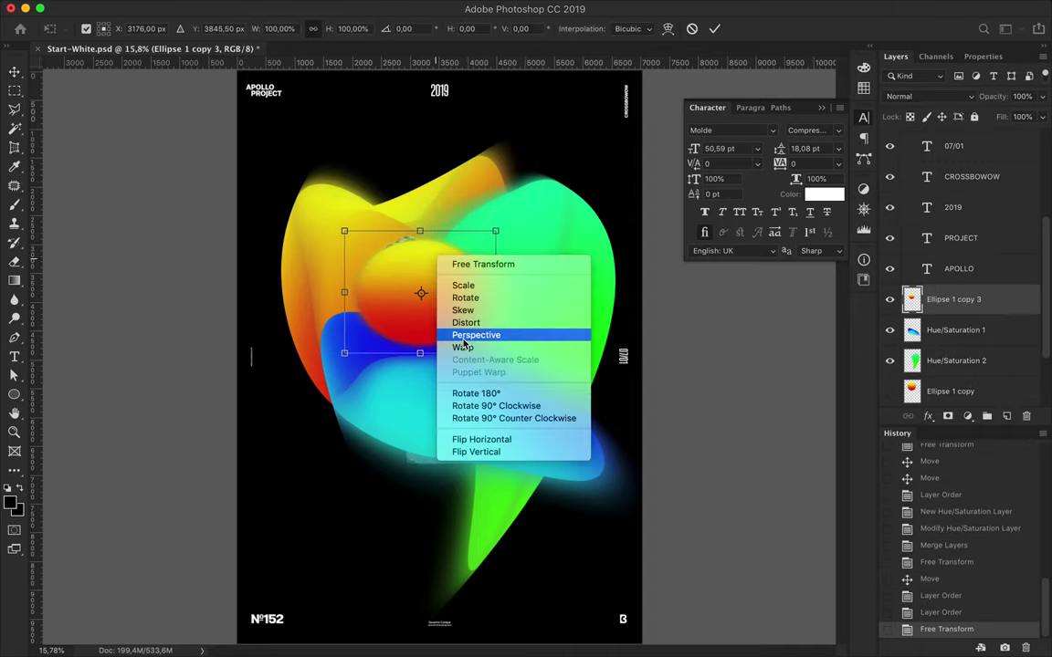
click(413, 345)
drag(484, 239, 464, 273)
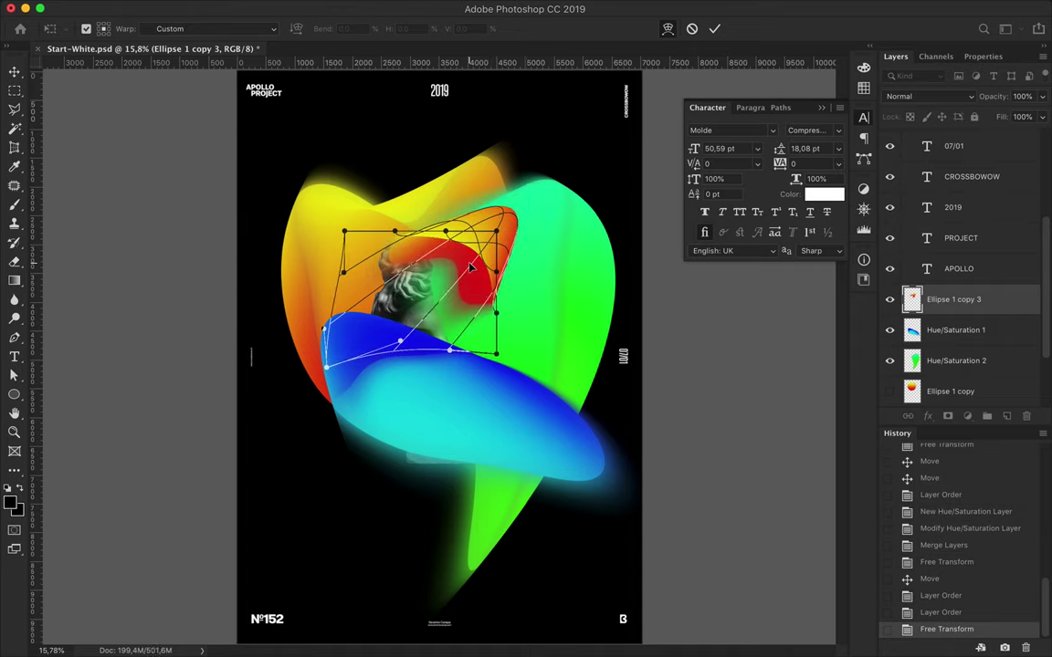
key(Return)
key(v)
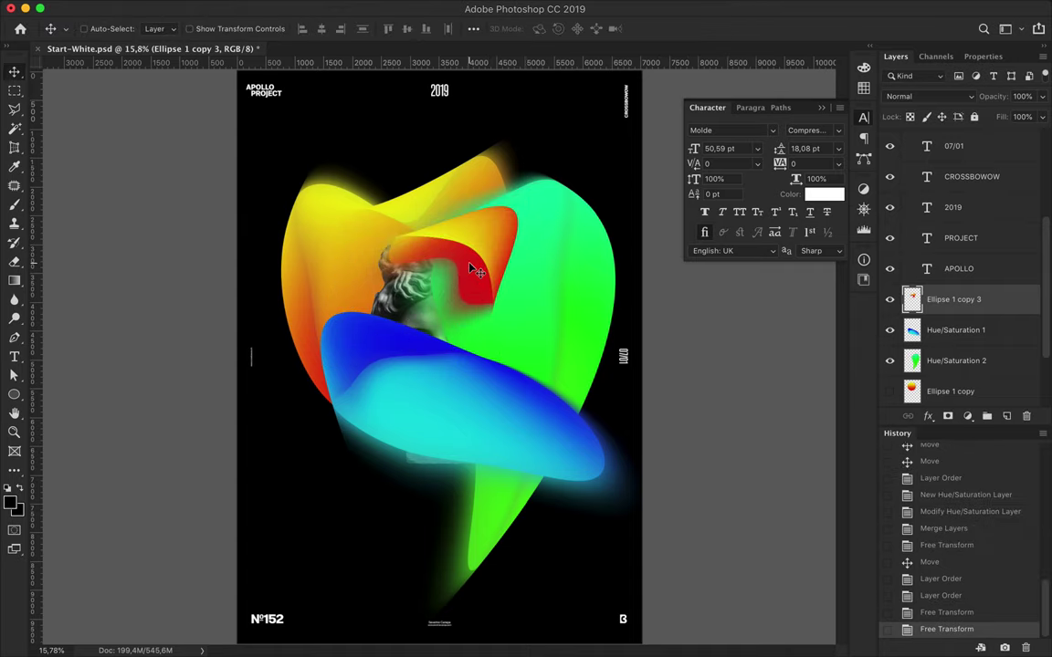
drag(468, 265, 541, 347)
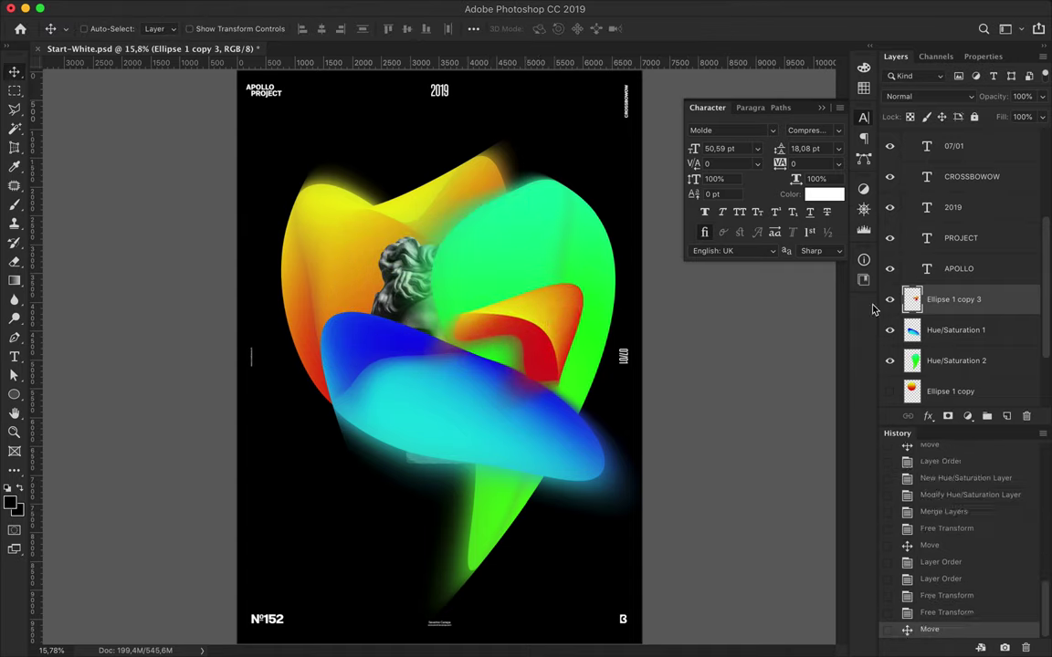
Shift another sphere copy's hue to blue with Hue/Saturation and merge them
click(967, 415)
click(941, 550)
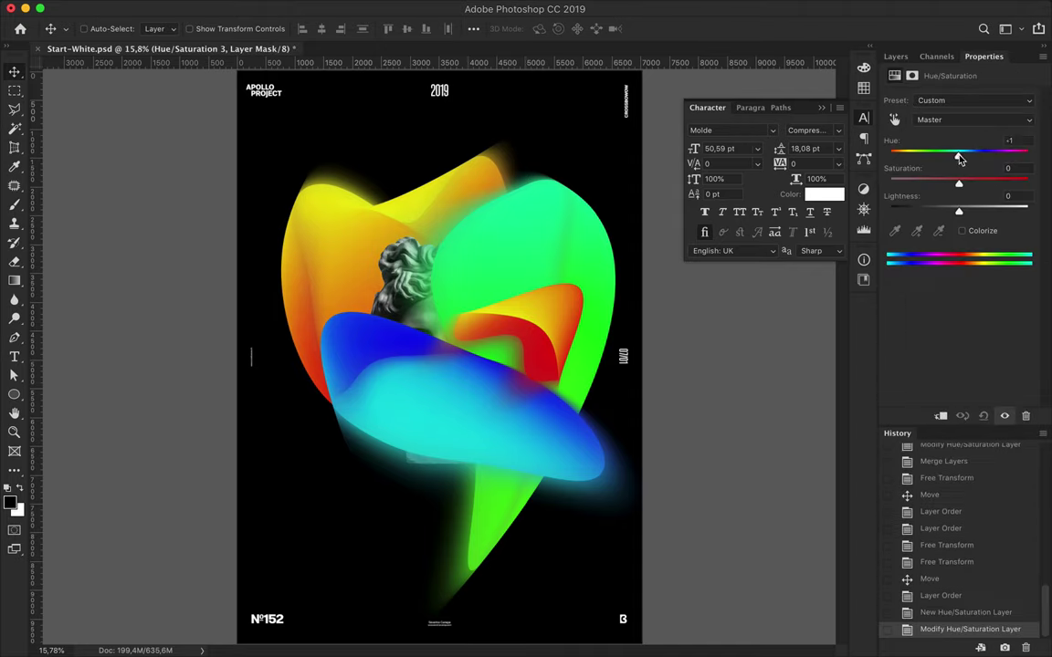
drag(959, 157, 1028, 156)
click(896, 57)
scroll(968, 320, down, 3)
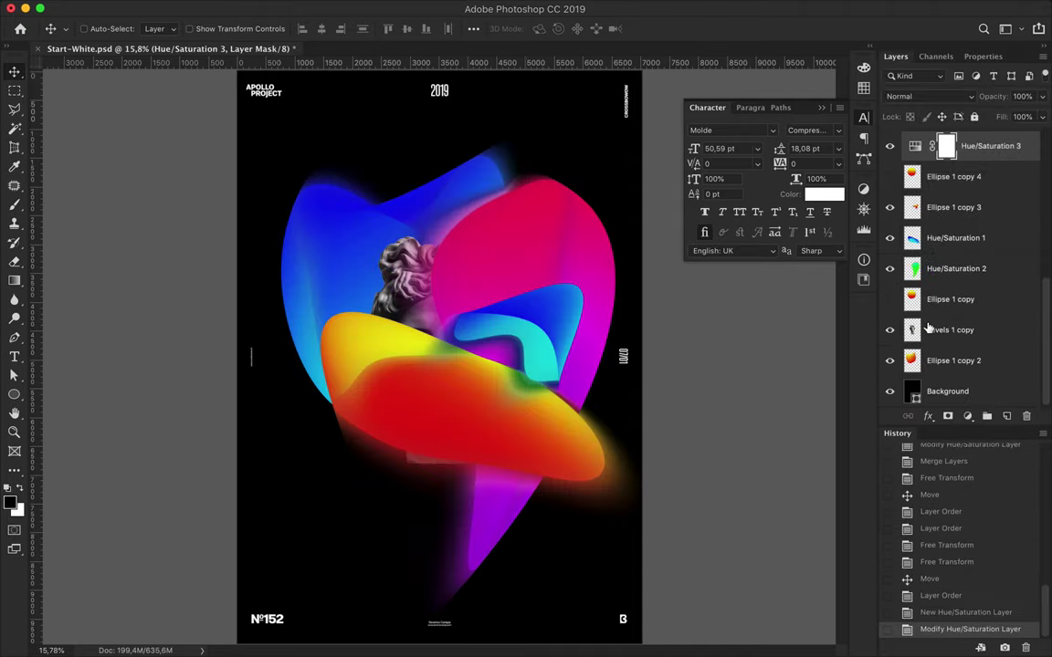
scroll(968, 319, up, 3)
click(890, 315)
key(ctrl+e)
Shrink and warp the blue circle into a streak reaching toward the upper left
key(ctrl+t)
drag(544, 298, 466, 279)
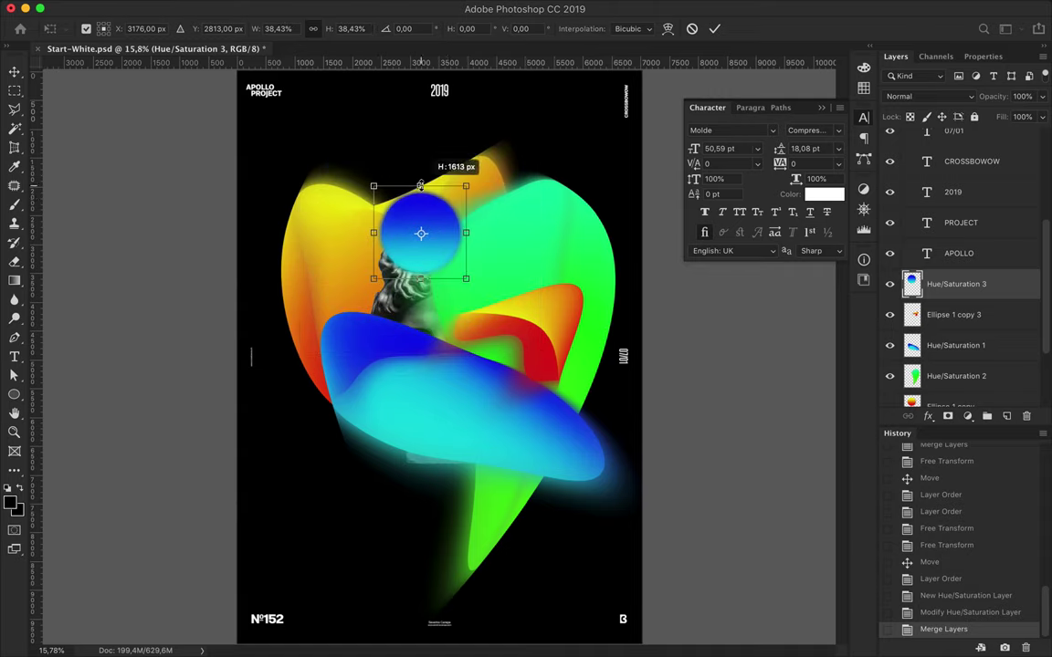
right_click(443, 210)
click(464, 299)
drag(415, 228, 319, 169)
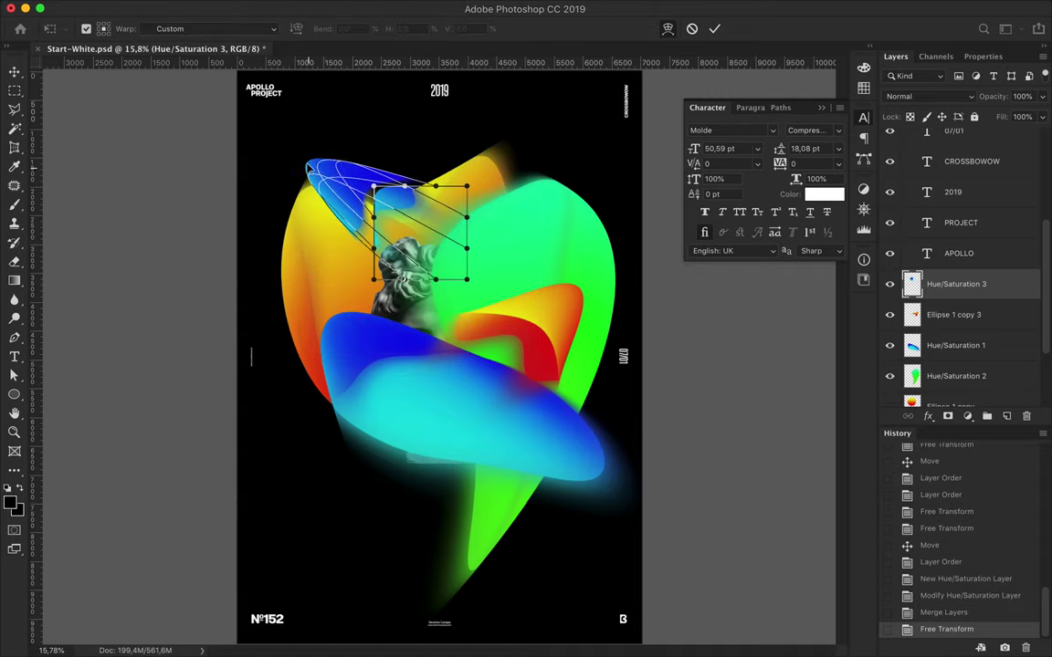
drag(443, 271, 581, 369)
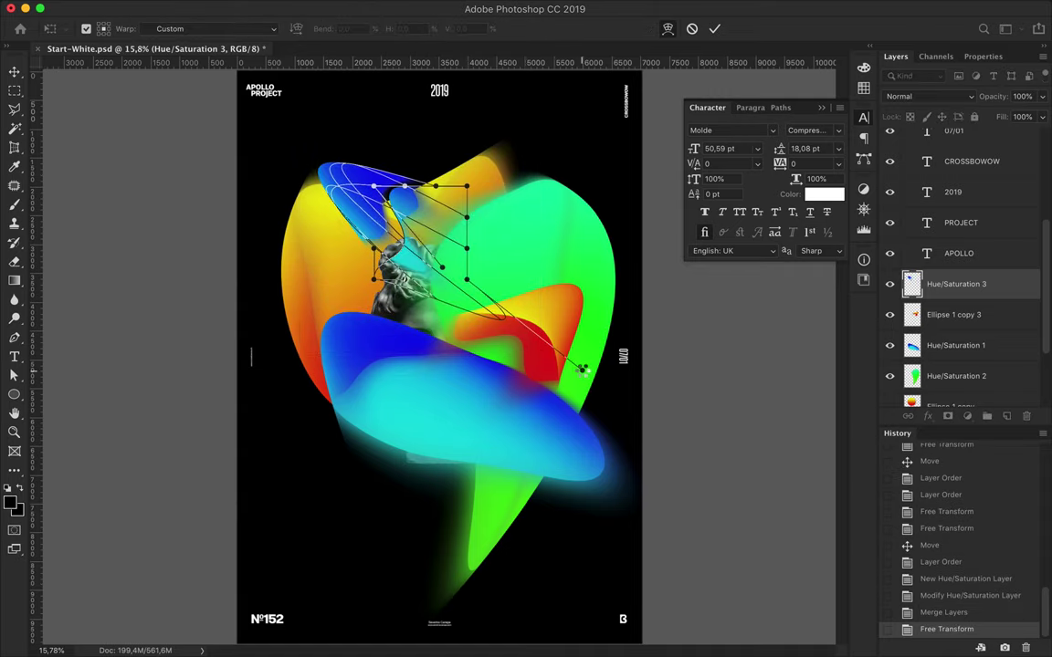
key(Return)
mouse_move(393, 174)
mouse_down()
mouse_move(375, 141)
mouse_move(409, 129)
mouse_up()
Rotate the blue streak and raise the remaining sphere copy above it
key(ctrl+t)
key(Return)
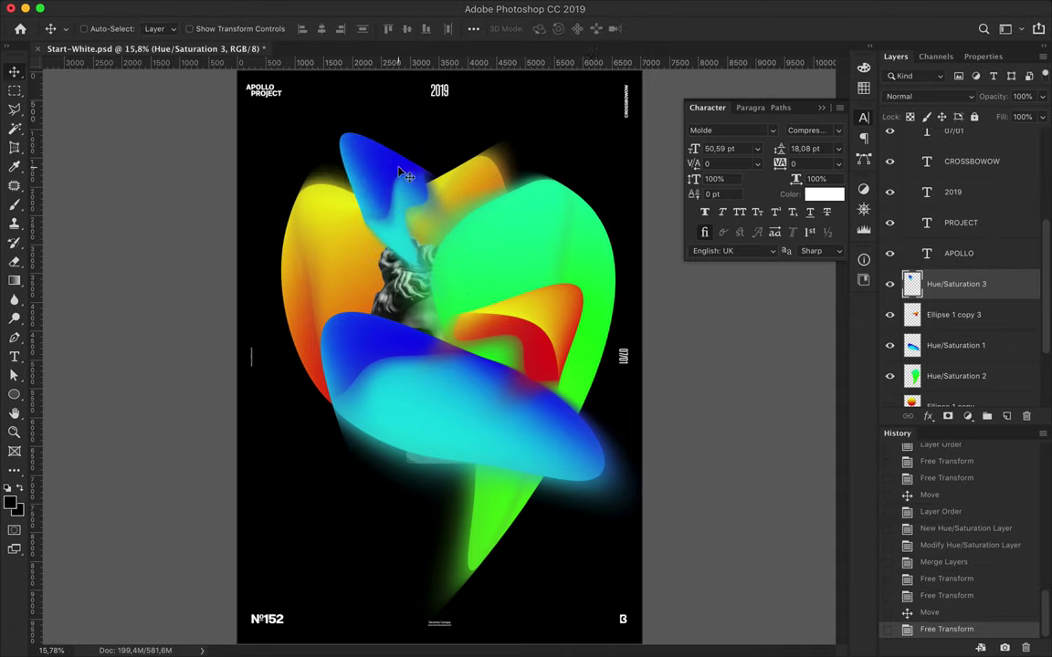
drag(923, 303, 956, 192)
click(966, 416)
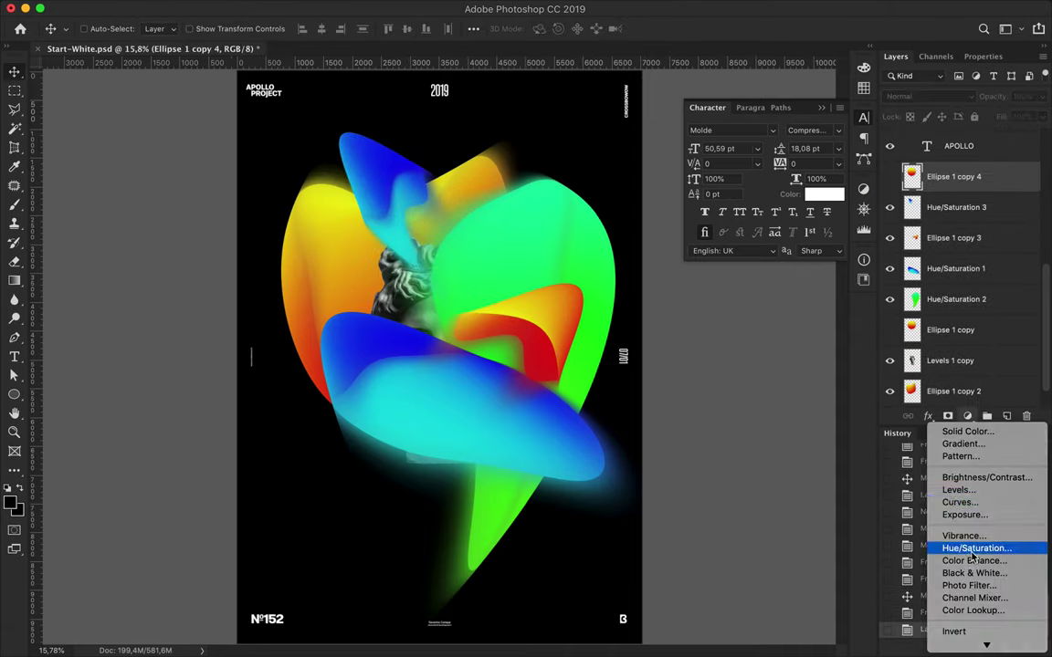
Tint the sphere copy green with Hue/Saturation and merge the adjustment down
click(951, 479)
mouse_move(959, 152)
mouse_down()
mouse_move(923, 156)
mouse_move(940, 156)
mouse_up()
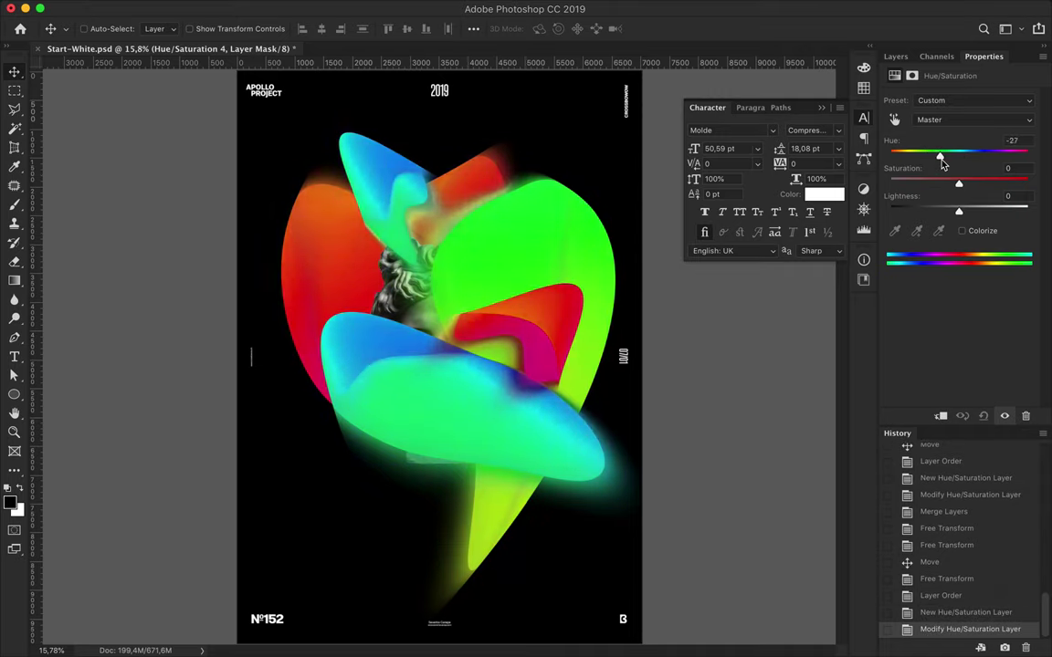
click(896, 55)
click(915, 177)
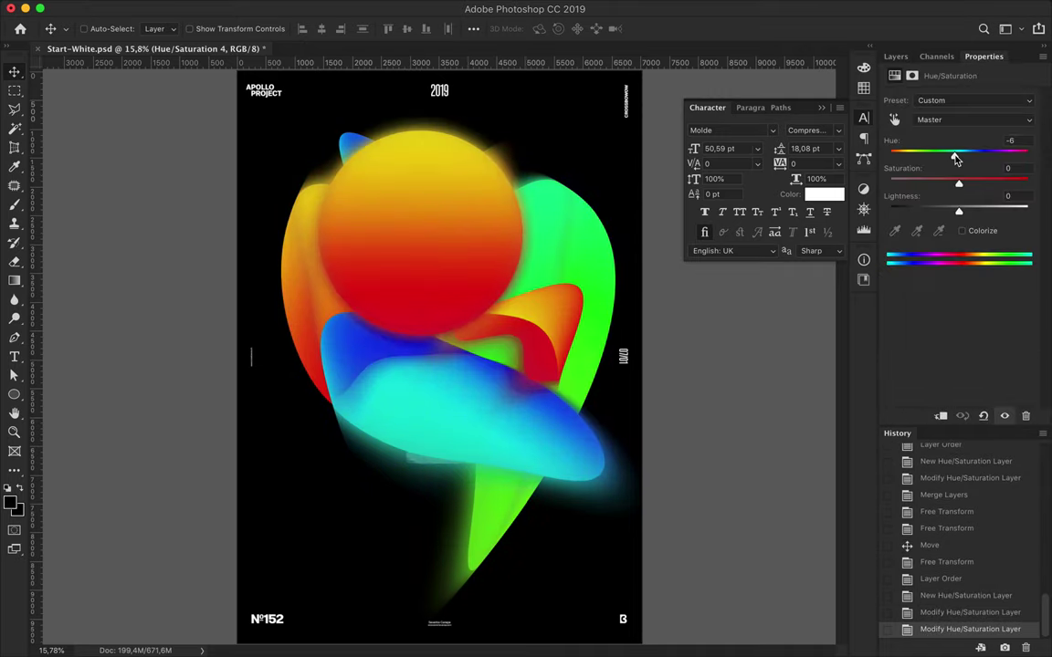
drag(950, 155, 991, 156)
click(896, 56)
key(ctrl+e)
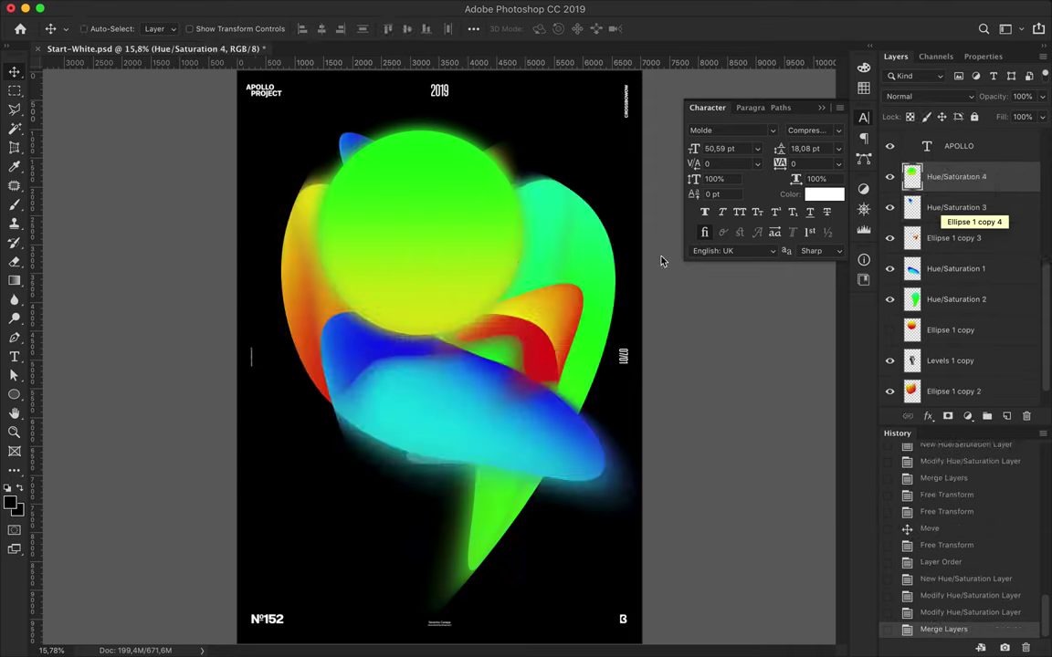
Shrink and warp the green circle into a long blob at the lower left
drag(402, 146, 394, 345)
key(ctrl+t)
right_click(452, 318)
mouse_move(429, 423)
mouse_down()
mouse_move(425, 329)
mouse_move(365, 401)
mouse_up()
click(477, 409)
drag(439, 238, 477, 143)
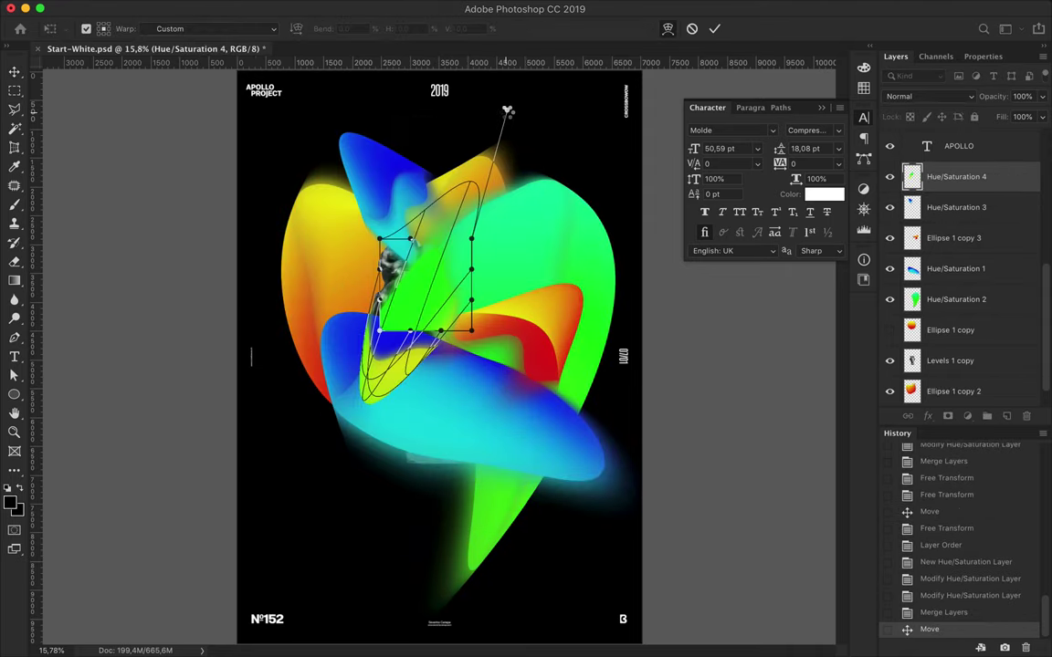
key(Return)
drag(461, 219, 375, 424)
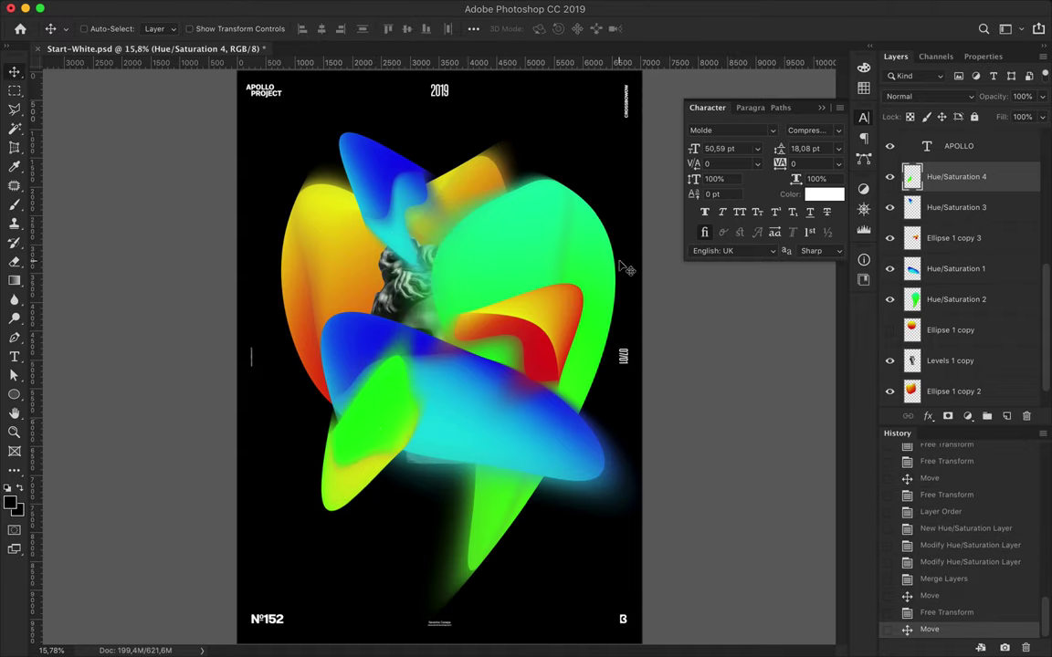
Type a white letter P, enlarge it to poster height, and move it top left
key(t)
click(309, 551)
text(P)
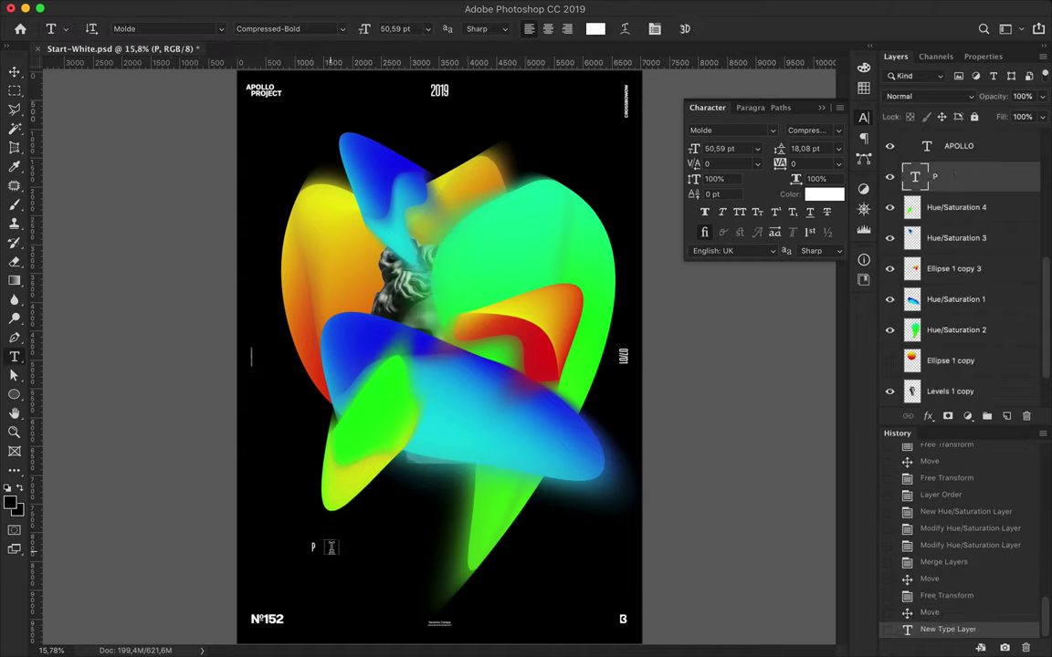
drag(339, 464, 363, 353)
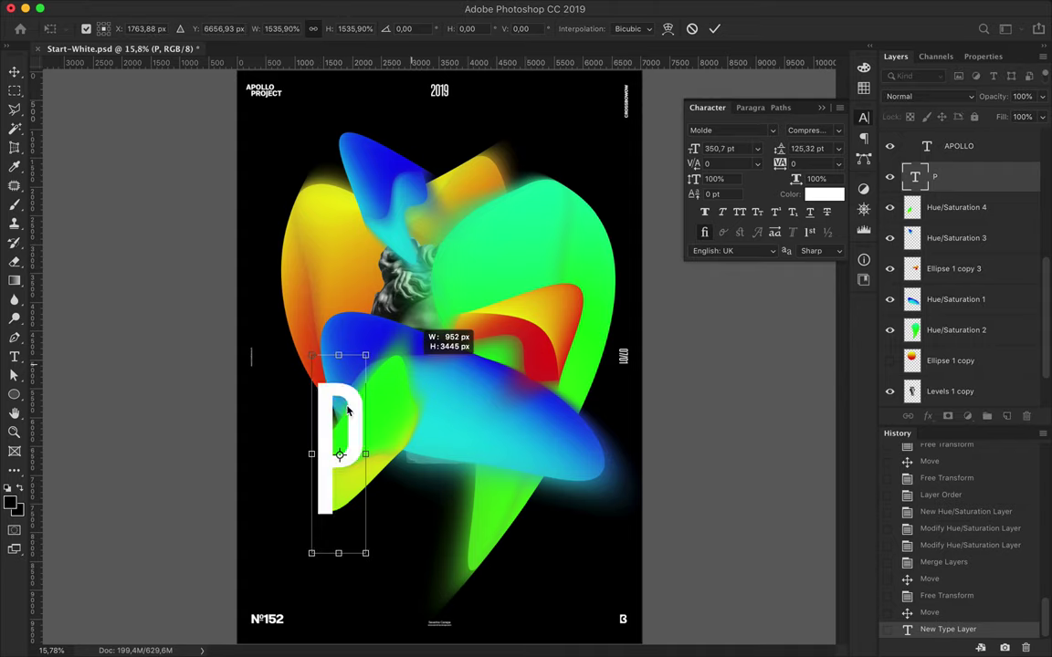
key(Return)
mouse_move(356, 415)
mouse_down()
mouse_move(309, 181)
mouse_move(340, 116)
mouse_up()
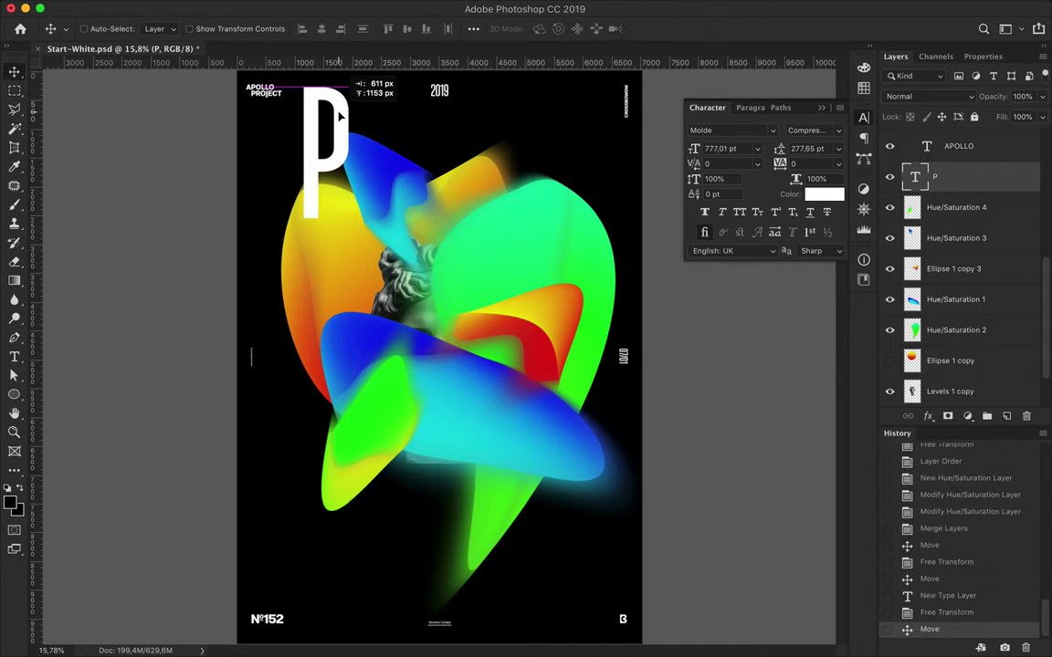
Place the P layer just above Background and duplicate the P to its right
drag(953, 294, 891, 361)
drag(322, 153, 297, 139)
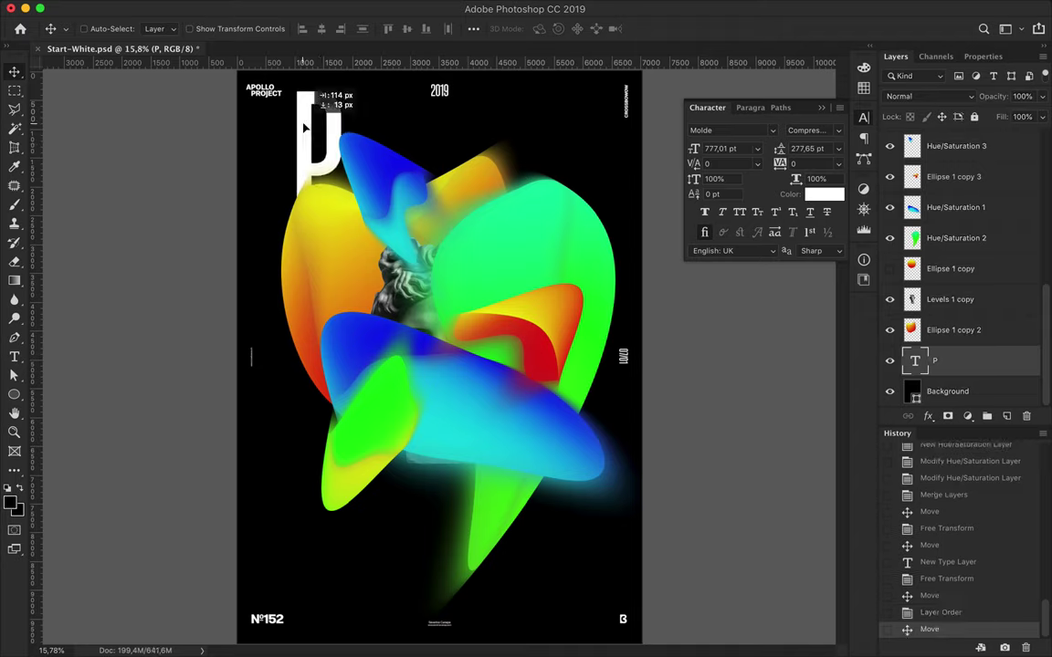
drag(318, 131, 423, 153)
key(ctrl+bracketright)
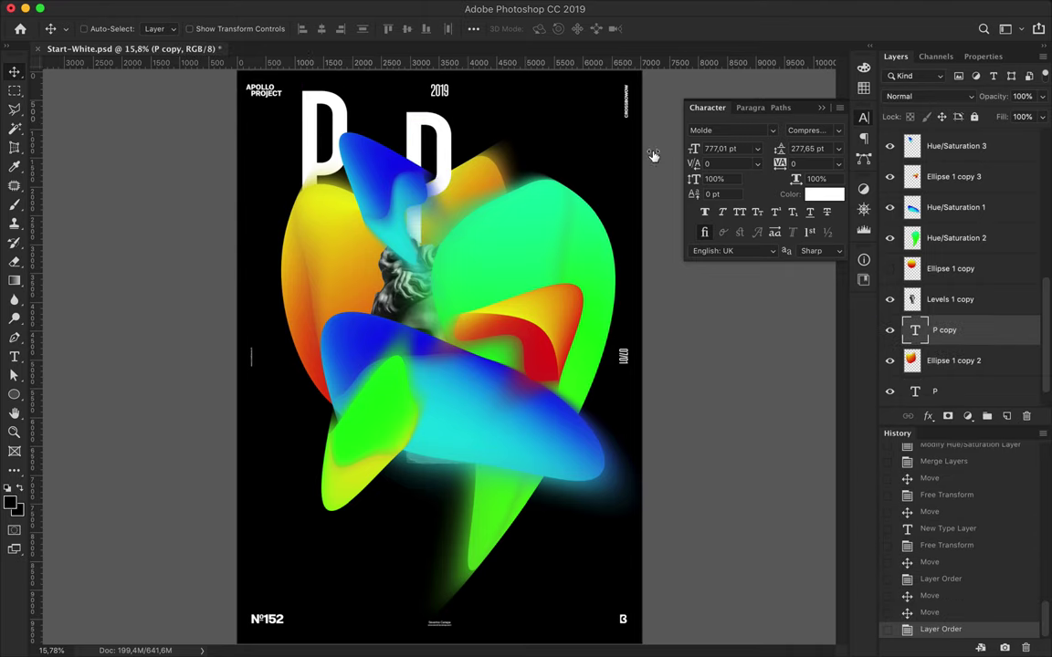
Retype the copied P as an R in a bold Expanded Molde style
key(t)
double_click(399, 138)
text(R)
click(813, 130)
click(837, 546)
Shrink the R to about 540 pt and move it up and left
key(v)
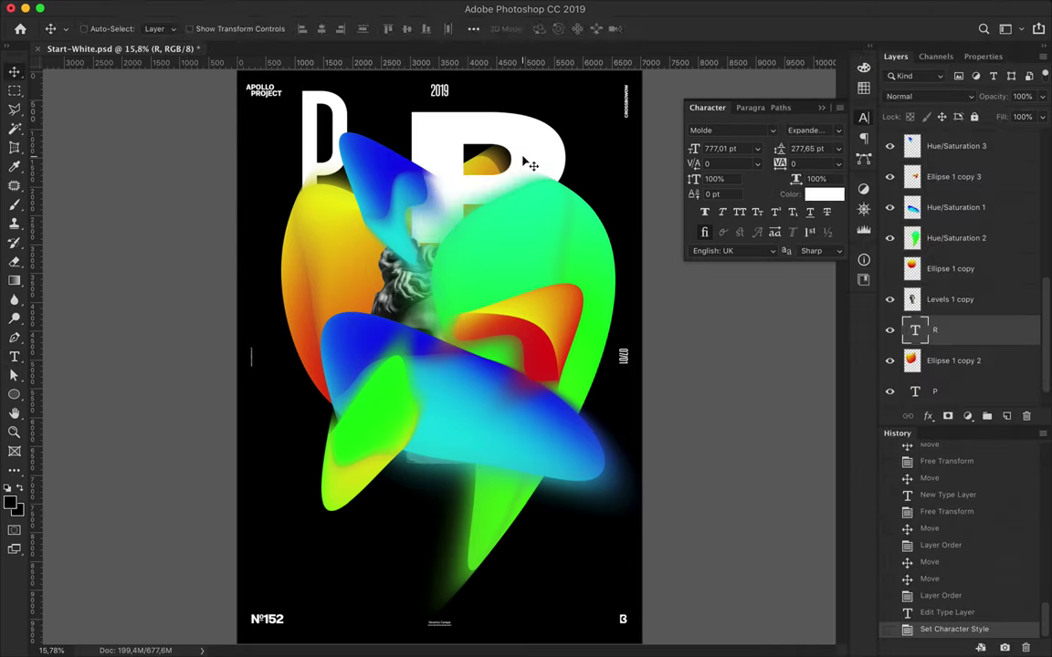
key(ctrl+t)
drag(491, 120, 465, 137)
mouse_move(459, 180)
mouse_down()
mouse_move(444, 163)
mouse_move(467, 150)
mouse_up()
key(Return)
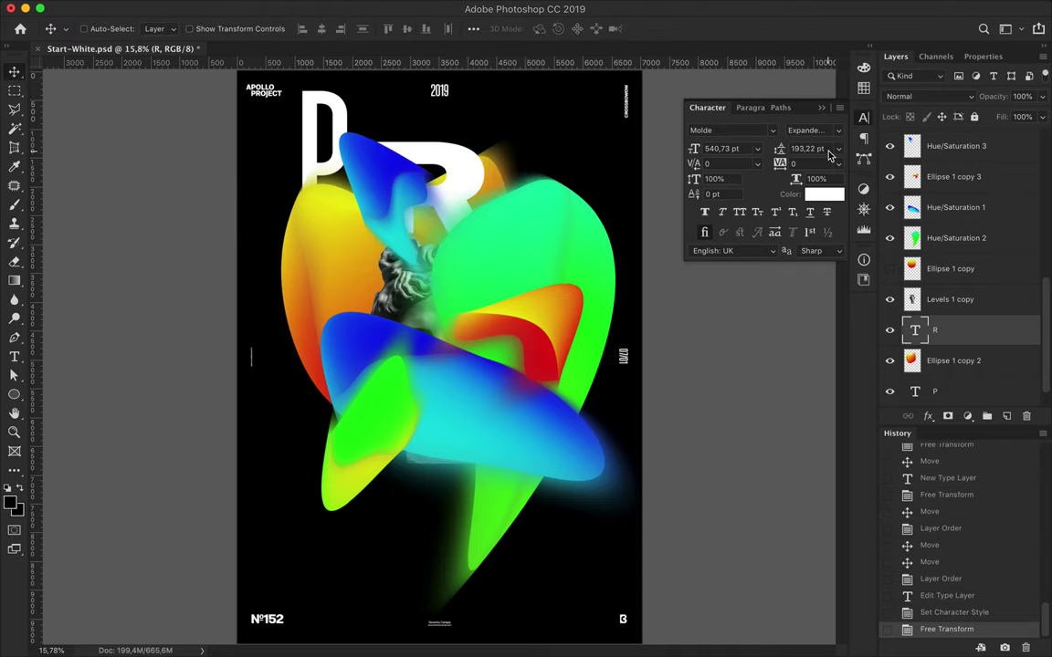
Duplicate the R to the left and set the copy's font style to Light
click(809, 129)
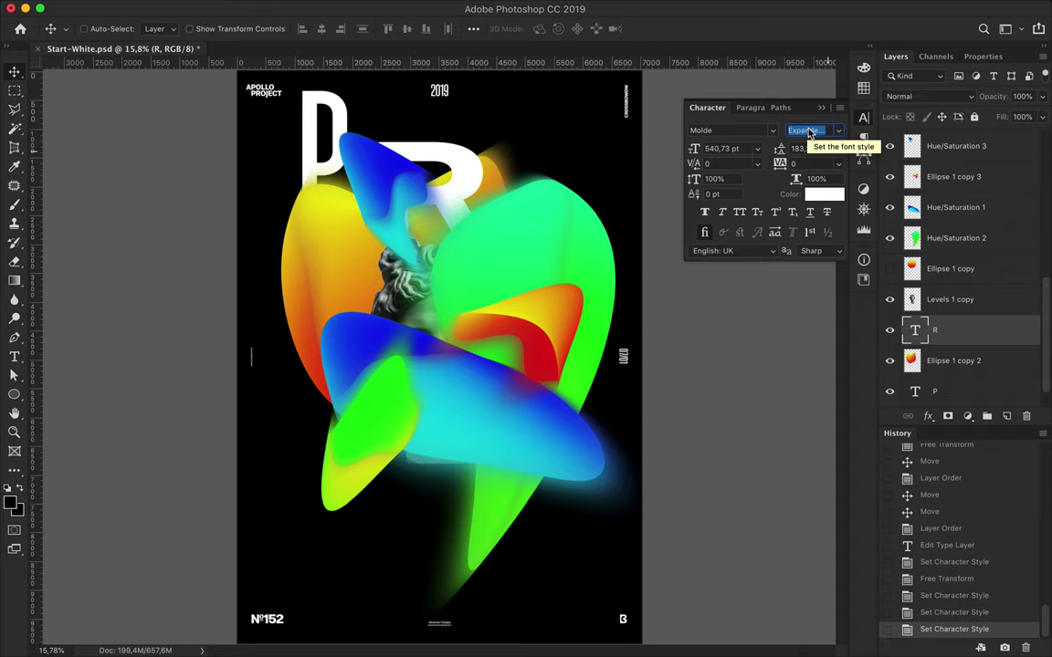
drag(477, 159, 342, 241)
click(822, 130)
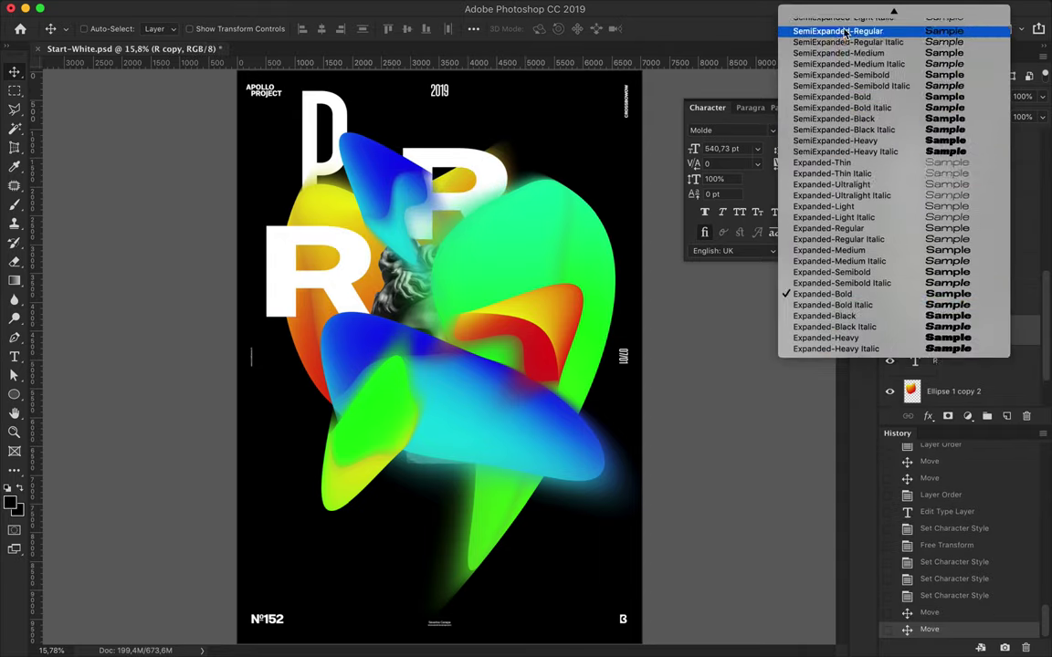
scroll(854, 128, up, 5)
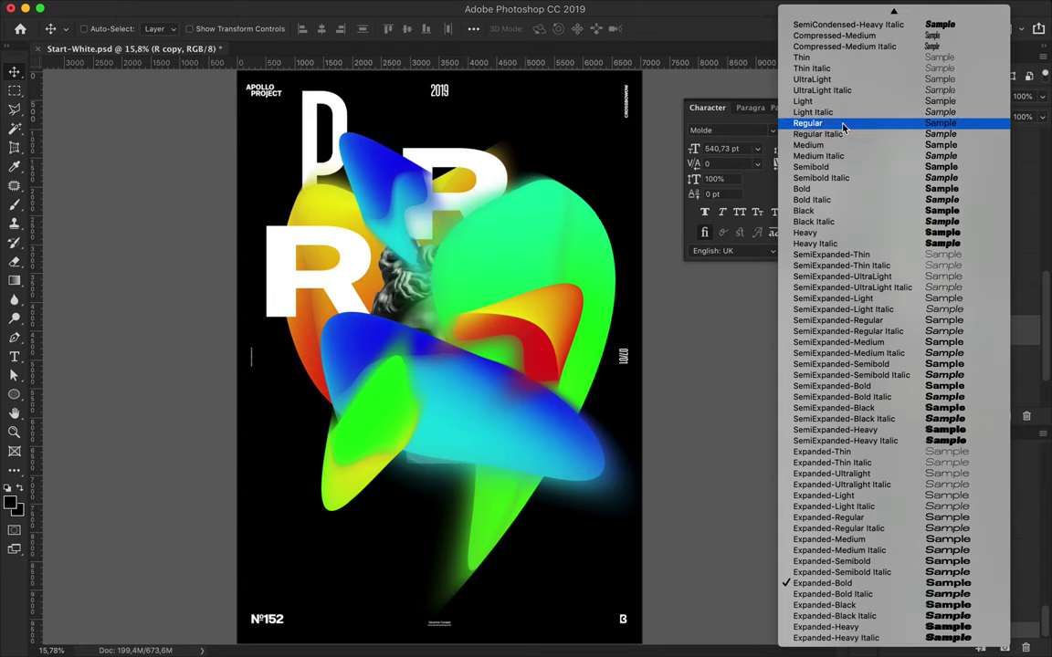
click(865, 107)
Retype the copied R as the letter O
double_click(301, 265)
text(O)
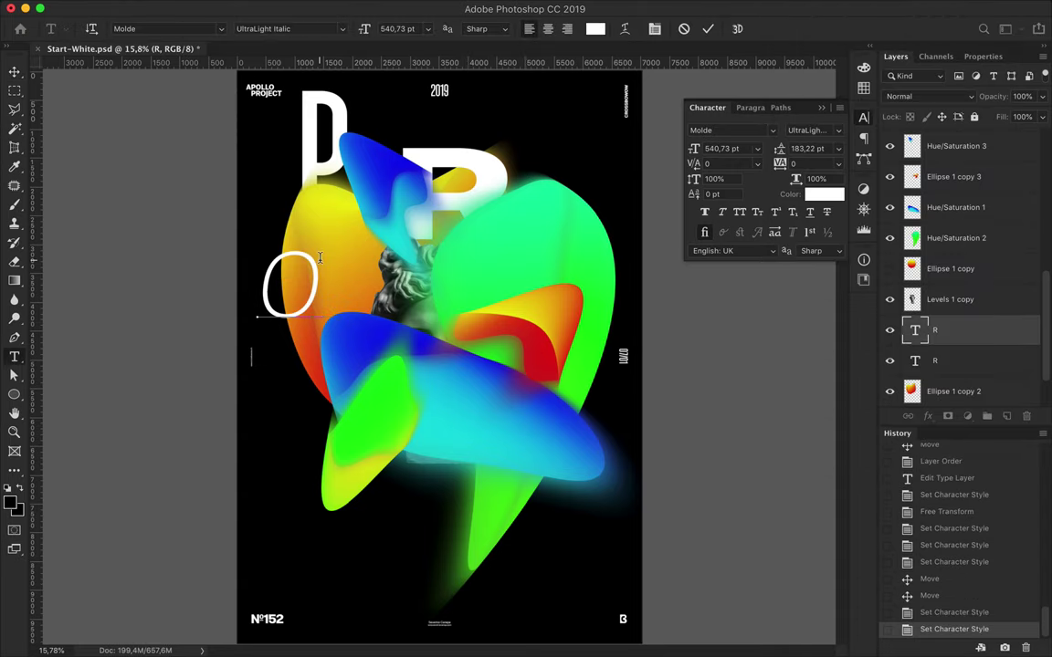
key(ctrl+a)
scroll(811, 139, down, 1)
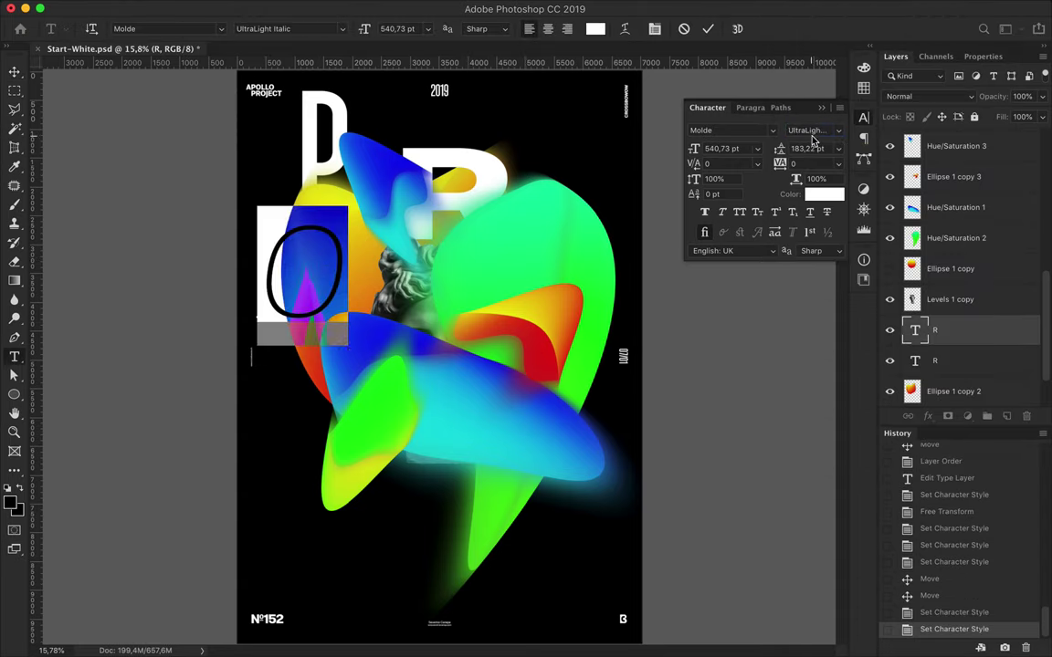
key(ctrl+Return)
Enlarge the O to roughly 223% and move it up to the poster's left edge
key(v)
key(ctrl+t)
drag(301, 345, 303, 519)
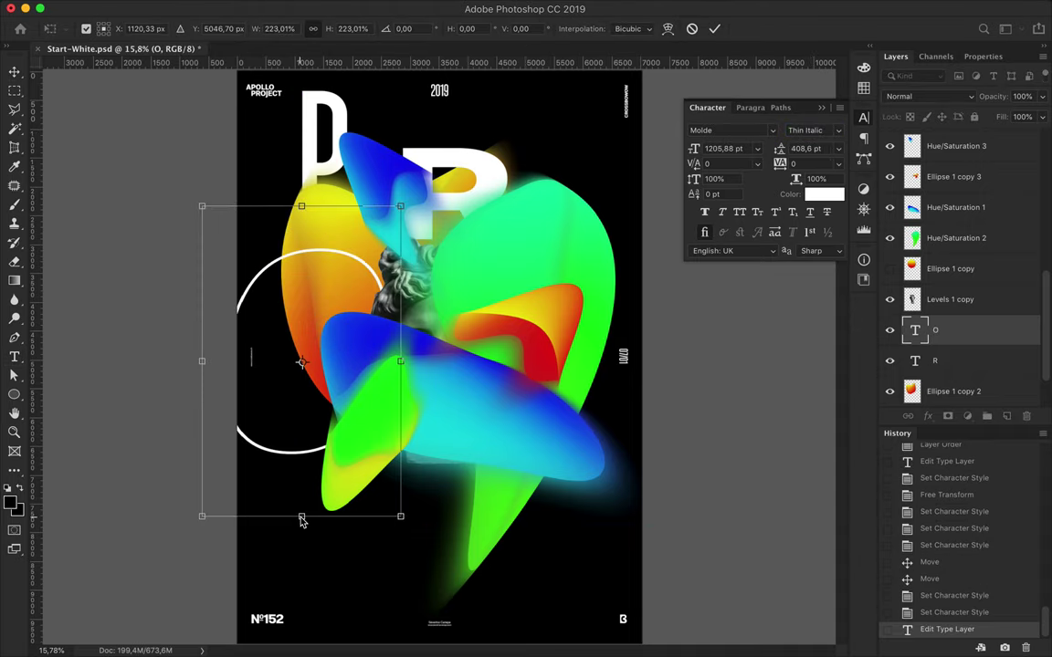
drag(255, 252, 244, 247)
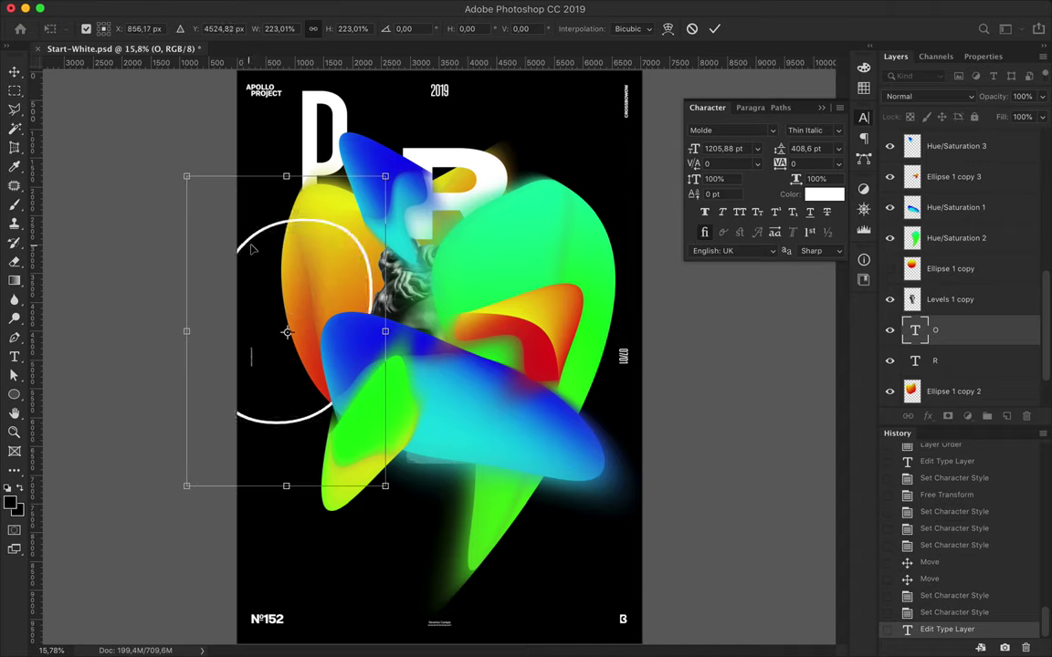
mouse_move(244, 247)
mouse_down()
mouse_move(253, 205)
mouse_move(247, 217)
mouse_up()
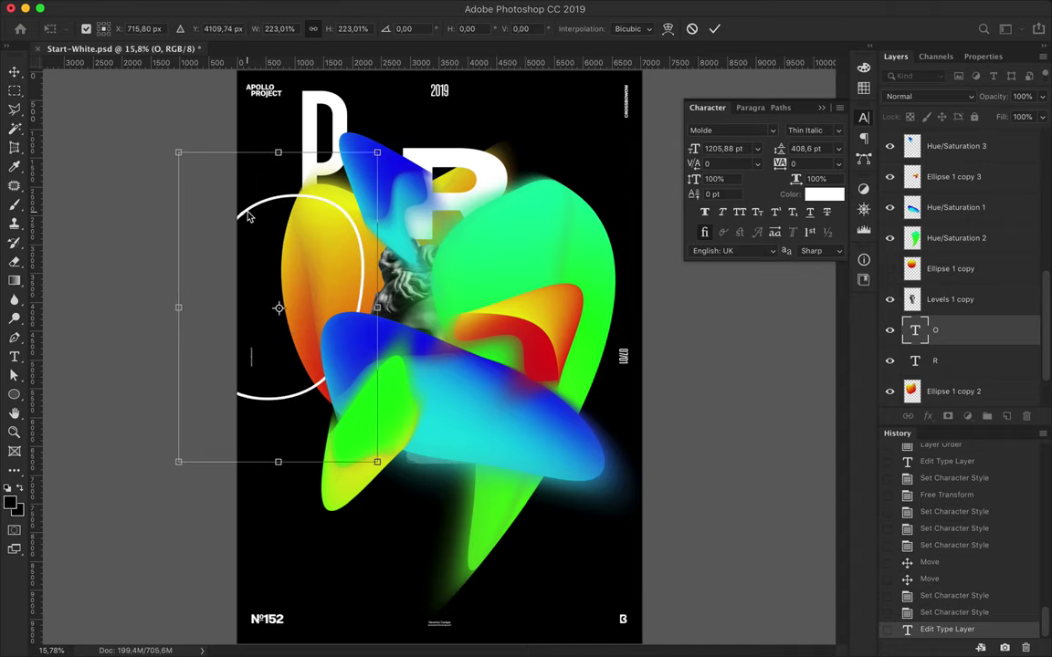
key(Return)
Duplicate the P and place the copy below Ellipse 1 copy 3 in the layers
drag(320, 133, 321, 134)
drag(946, 391, 959, 182)
double_click(493, 282)
Retype the P copy as an M in a Condensed style and reposition it
text(M)
key(ctrl+Return)
click(828, 130)
click(803, 292)
key(v)
mouse_move(540, 270)
mouse_down()
mouse_move(545, 256)
mouse_move(431, 387)
mouse_up()
Turn an M copy into an I in Regular style, then duplicate it down-right
double_click(431, 387)
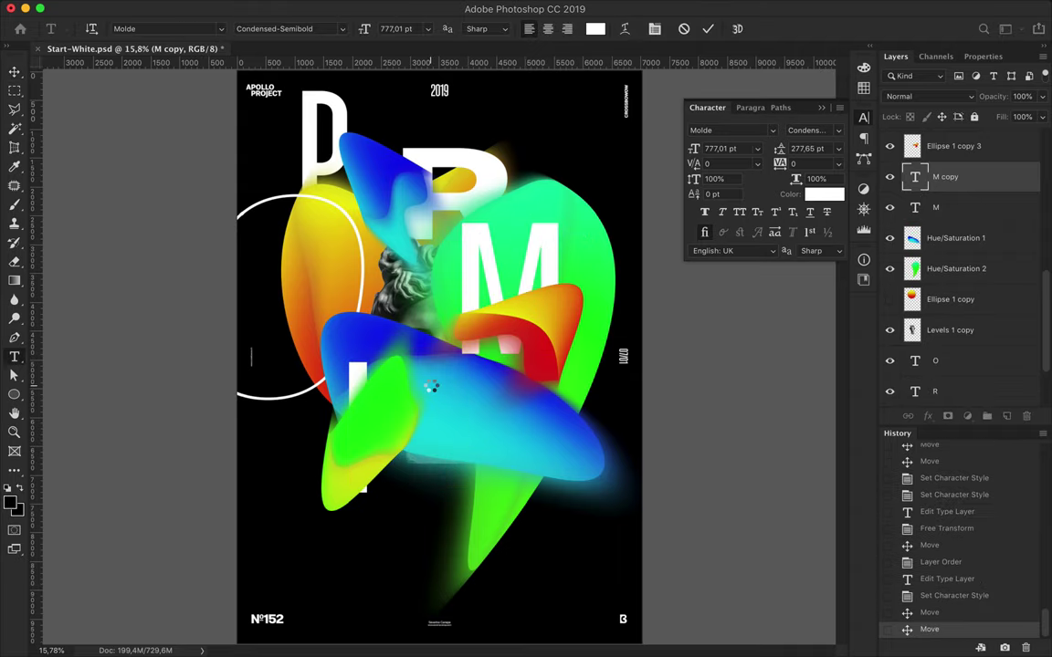
key(Escape)
key(v)
click(828, 130)
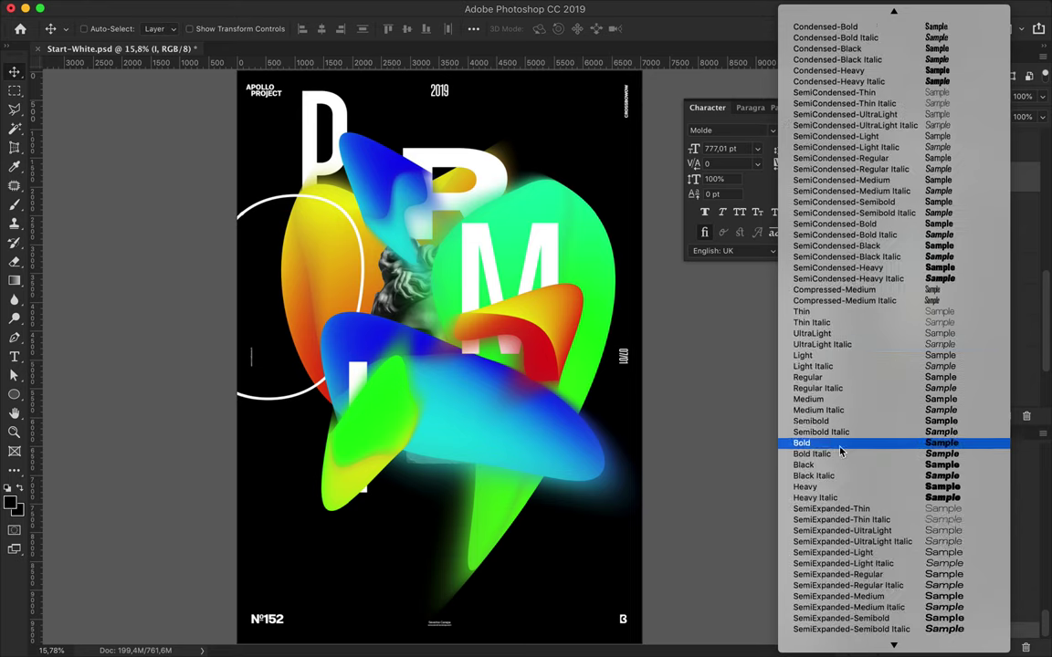
click(818, 388)
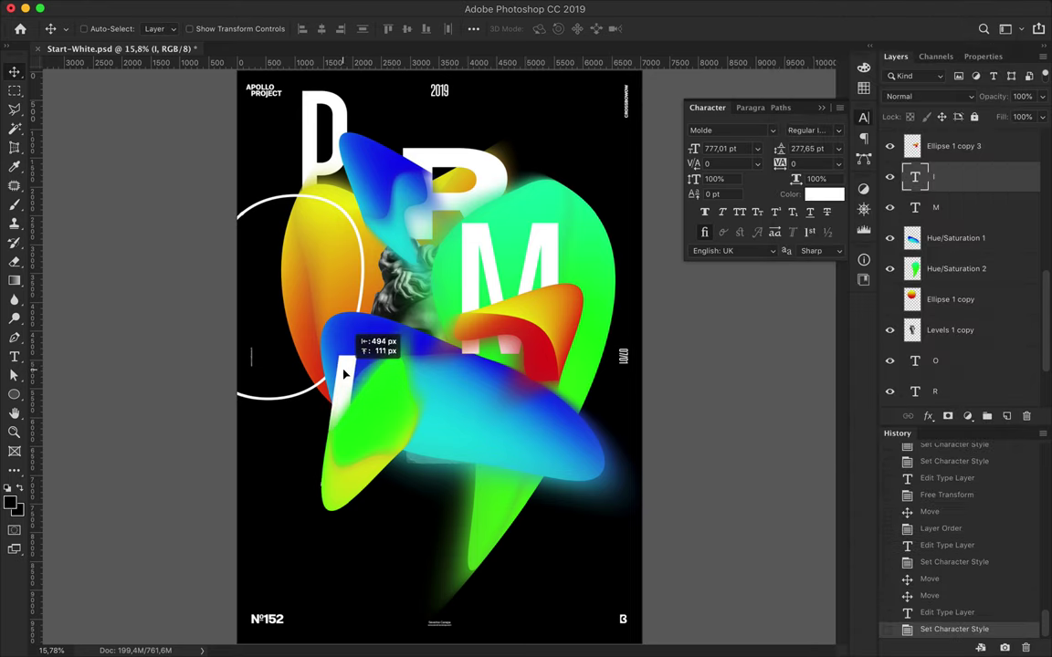
mouse_move(346, 368)
mouse_down()
mouse_move(481, 439)
mouse_move(463, 422)
mouse_up()
double_click(481, 438)
Retype the copy as S, enlarge it leftward, and place it below Hue/Saturation 1
text(S)
key(Escape)
click(827, 130)
scroll(803, 274, up, 5)
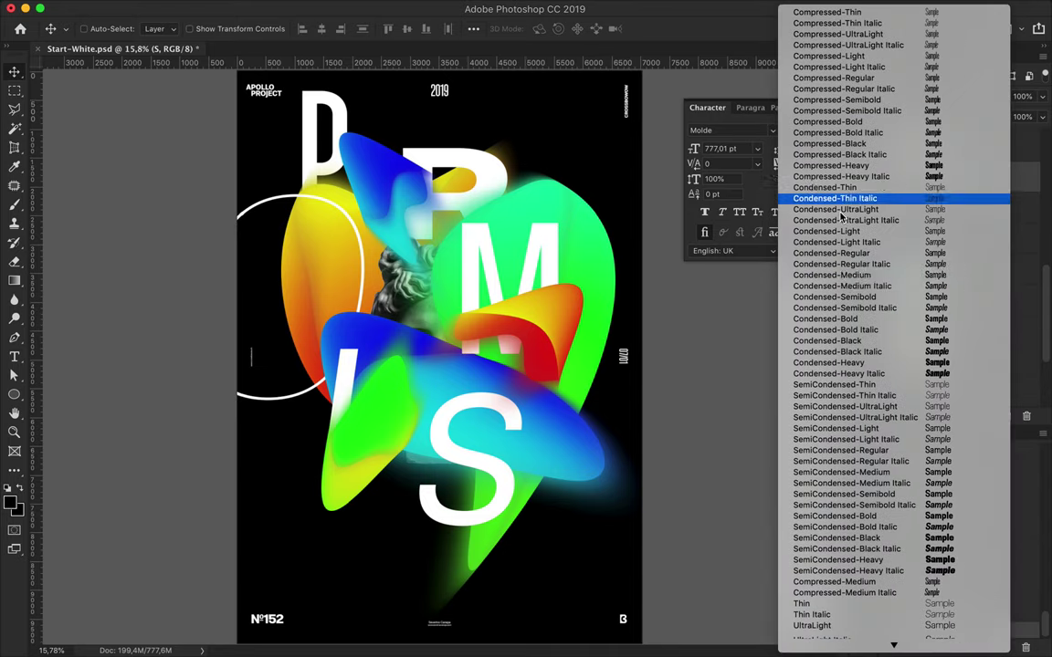
click(846, 271)
drag(478, 487, 425, 492)
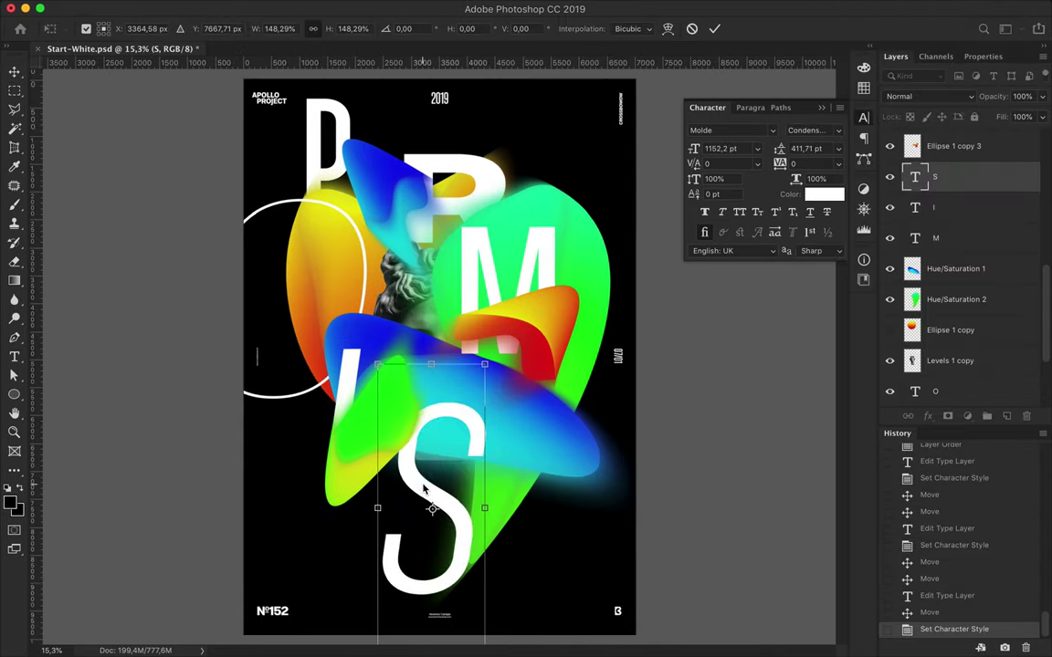
key(Return)
key(ctrl+bracketleft)
Duplicate the S to its right as a shrunken E in SemiExpanded style
drag(426, 496, 530, 500)
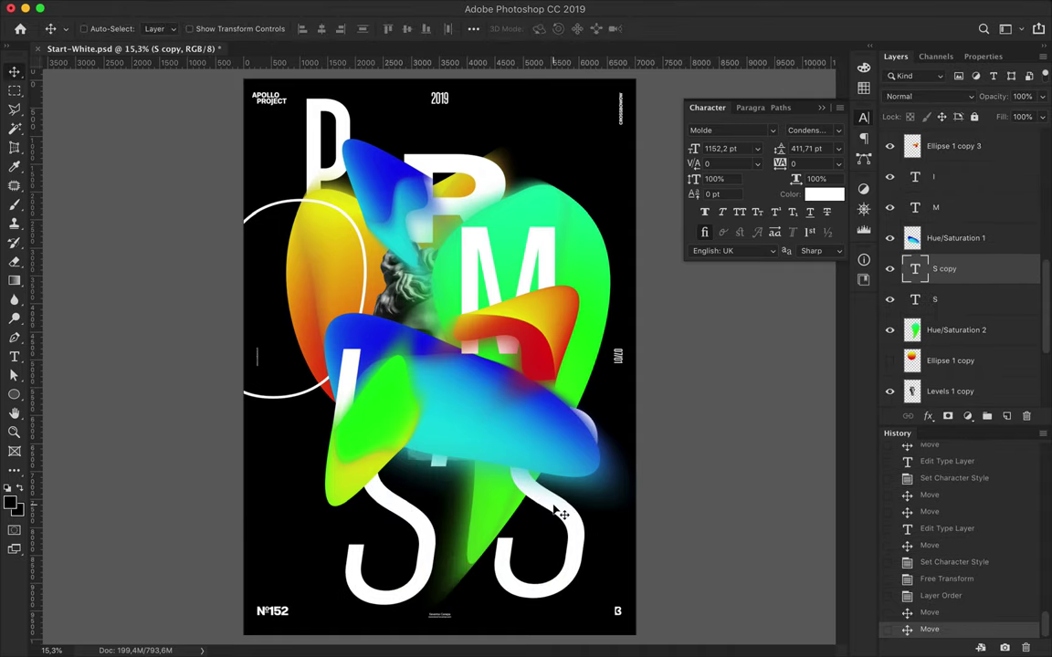
double_click(529, 502)
text(E)
key(ctrl+Return)
key(ctrl+t)
drag(543, 366, 543, 476)
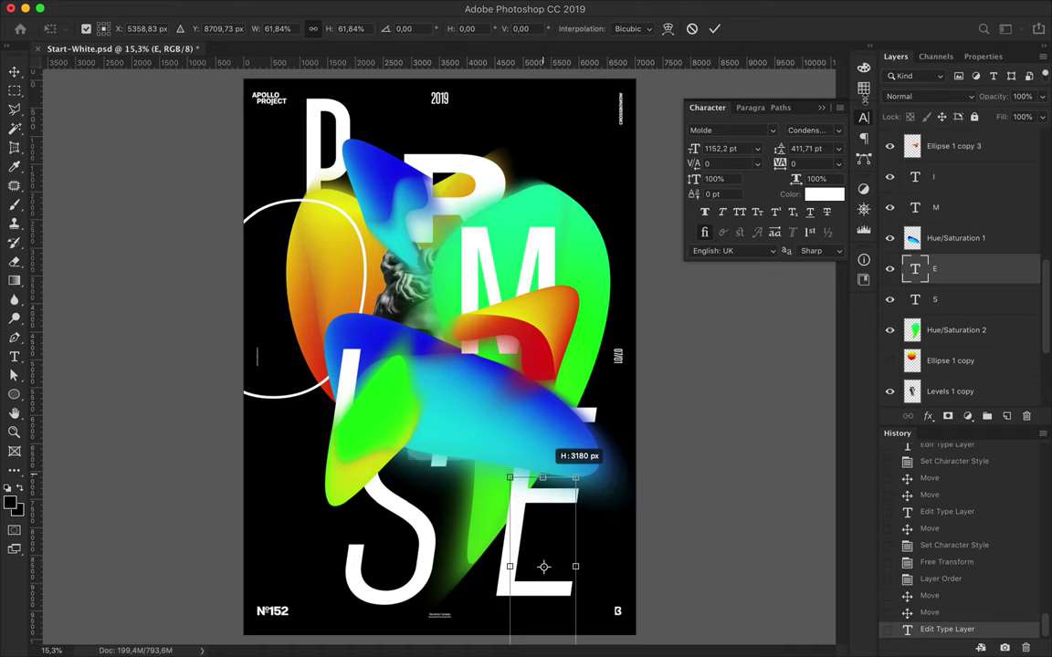
click(839, 131)
click(833, 427)
drag(557, 529, 538, 498)
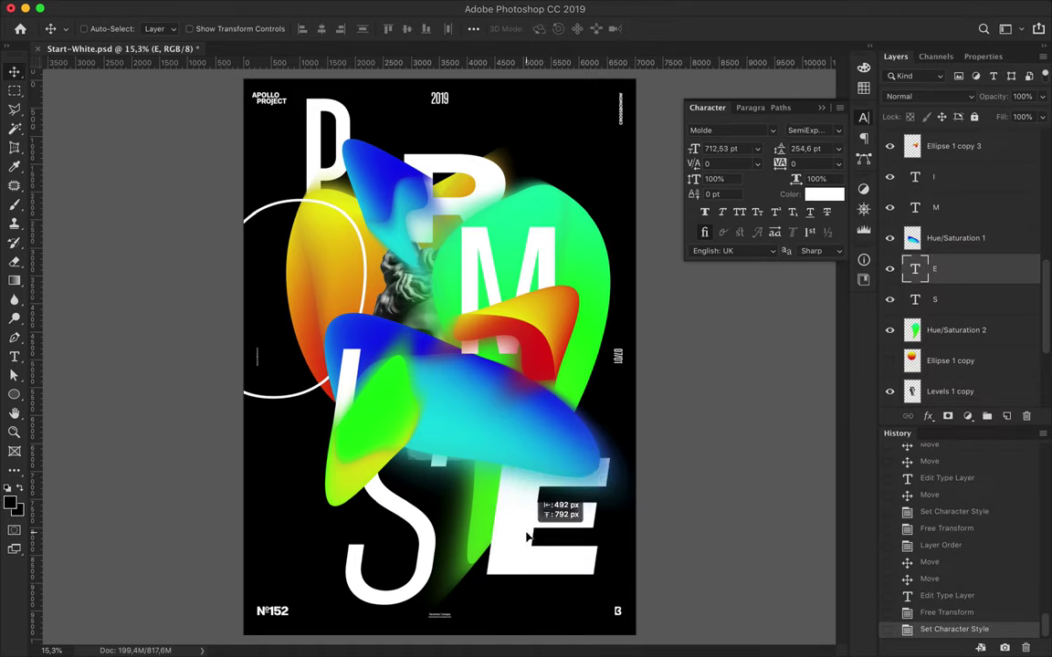
Move the E layer below Hue/Saturation 2 and shorten it to 449.72 pt
drag(961, 269, 961, 320)
key(ctrl+t)
mouse_move(537, 573)
mouse_down()
mouse_move(537, 528)
mouse_move(544, 541)
mouse_up()
key(Return)
double_click(544, 538)
Scale the S to about 117% past the bottom edge, then copy the gradient ellipse
key(ctrl+Return)
click(418, 564)
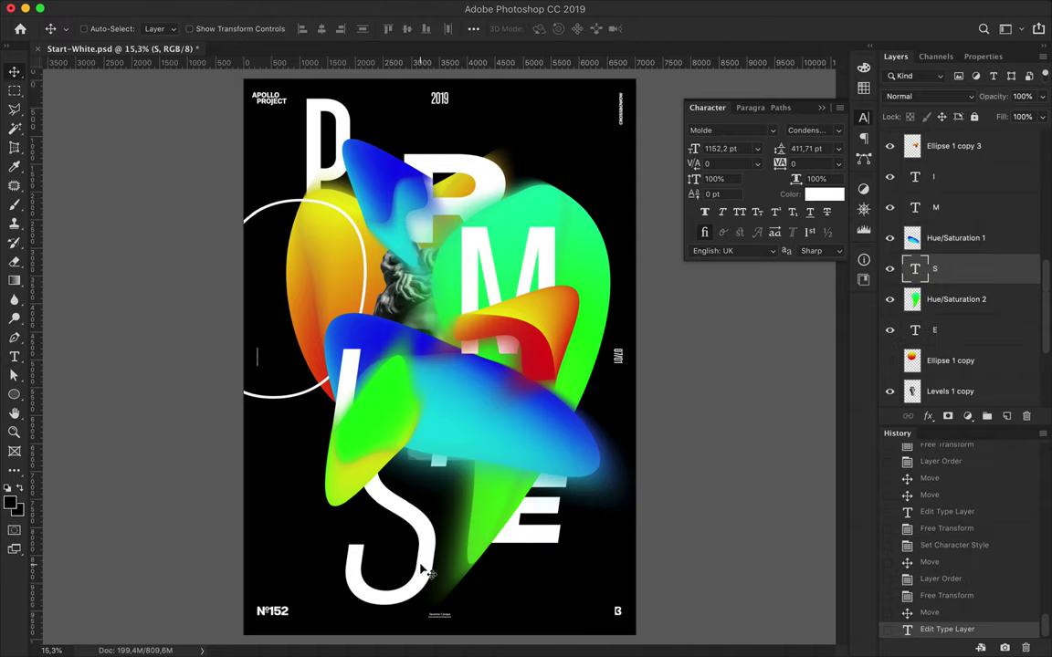
key(ctrl+t)
key(ctrl+minus)
drag(357, 491, 343, 510)
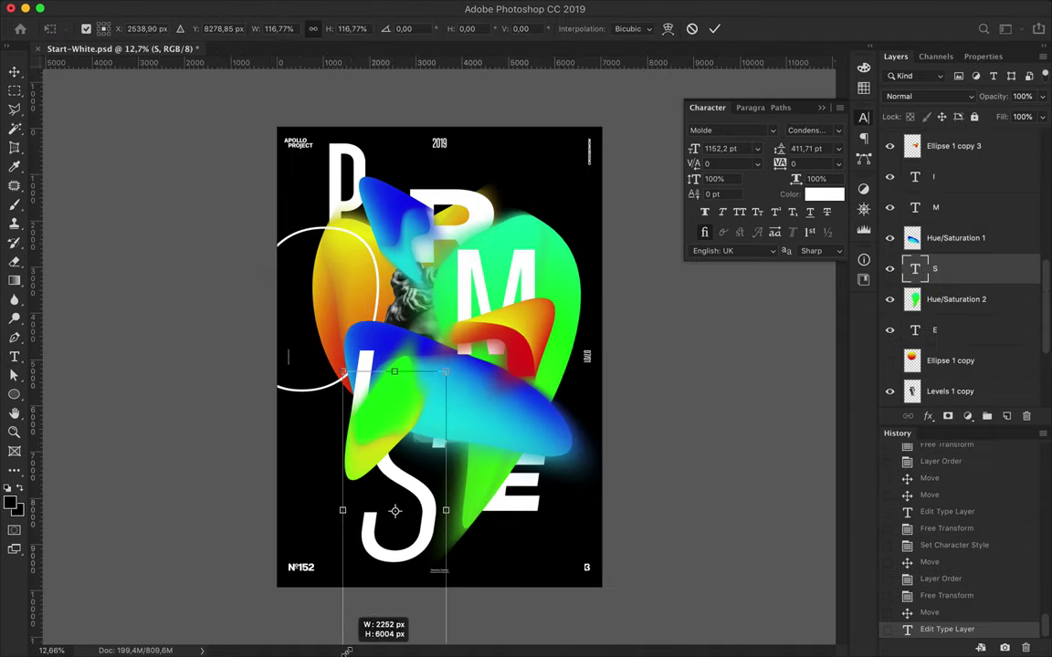
scroll(408, 459, down, 1)
drag(408, 459, 392, 513)
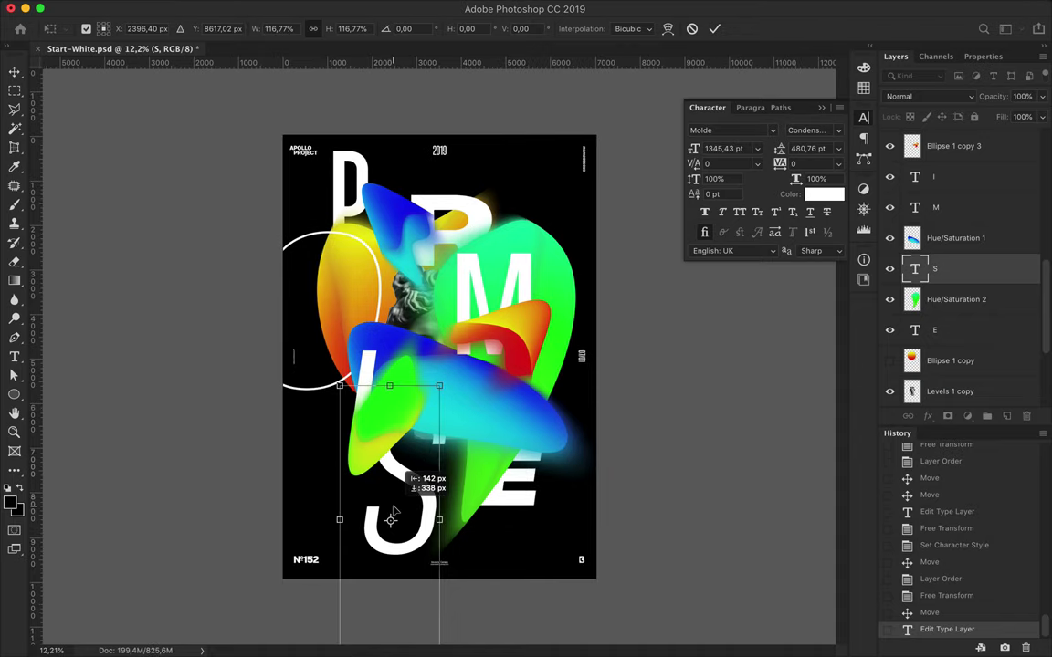
key(Return)
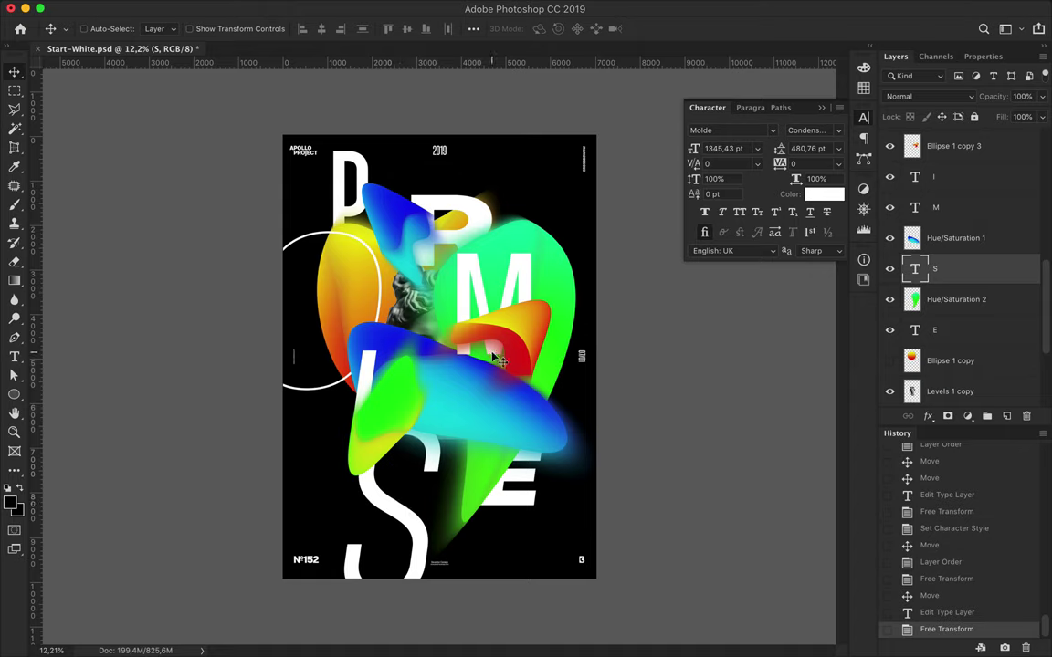
drag(922, 222, 962, 203)
key(ctrl+t)
Shrink the ellipse copy to about 19% and warp it into a flame shape
mouse_move(424, 142)
mouse_down()
mouse_move(425, 321)
mouse_move(554, 153)
mouse_up()
scroll(528, 182, up, 2)
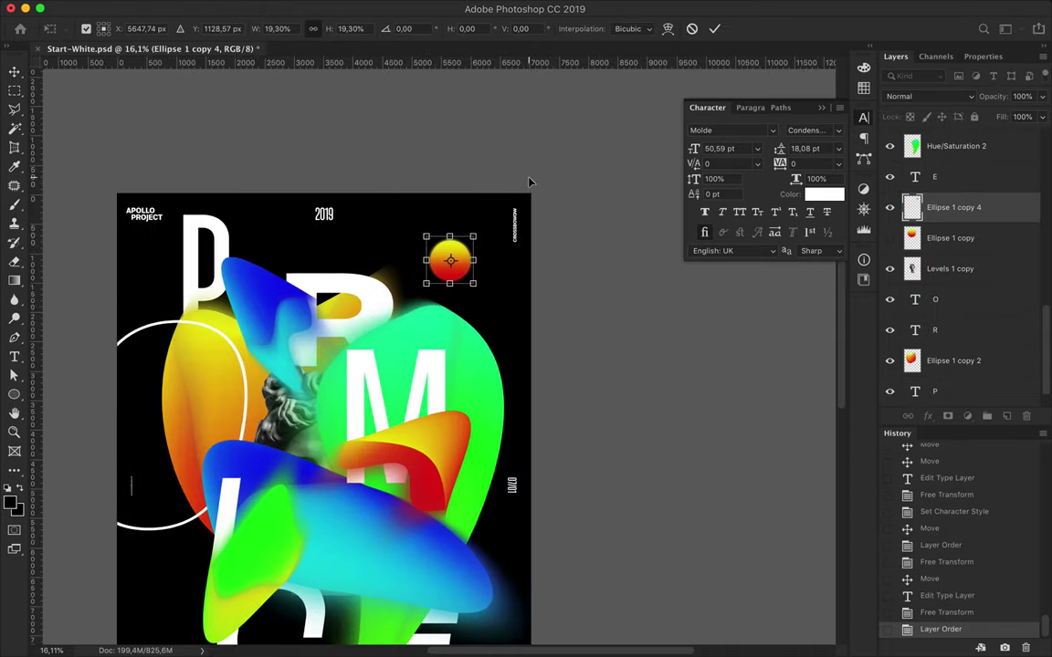
right_click(467, 239)
click(498, 315)
drag(472, 236, 470, 214)
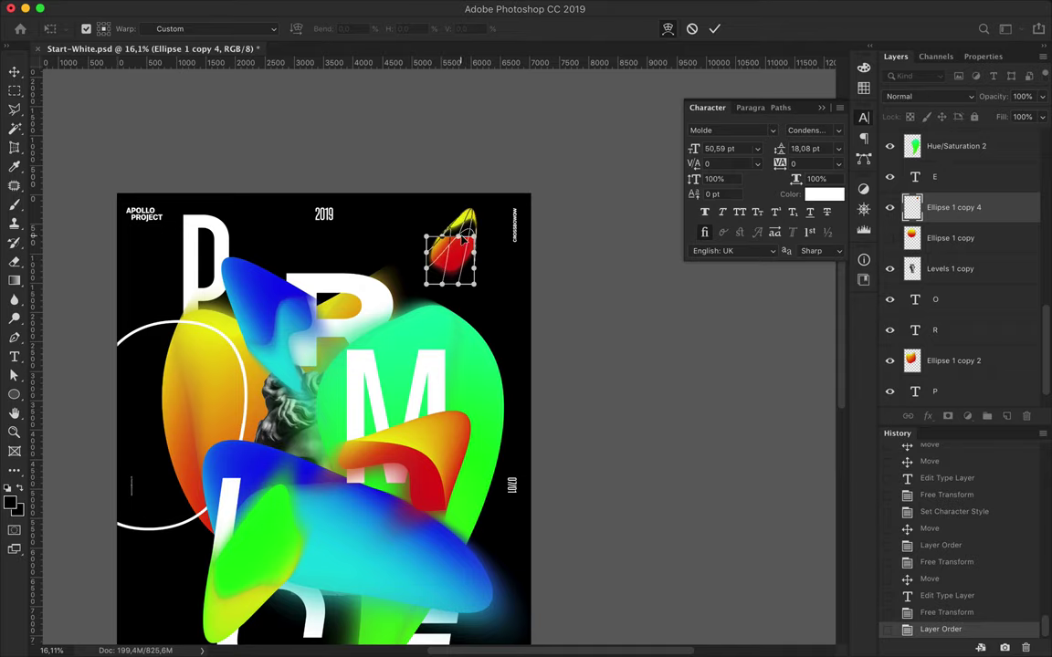
drag(447, 287, 467, 196)
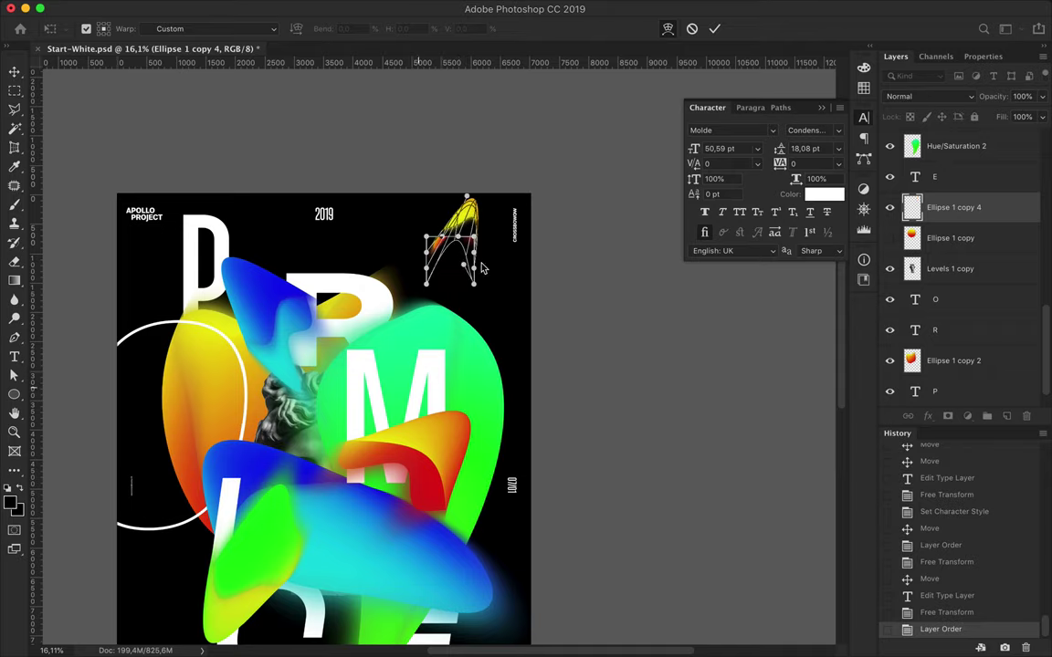
drag(426, 283, 370, 336)
drag(433, 307, 412, 369)
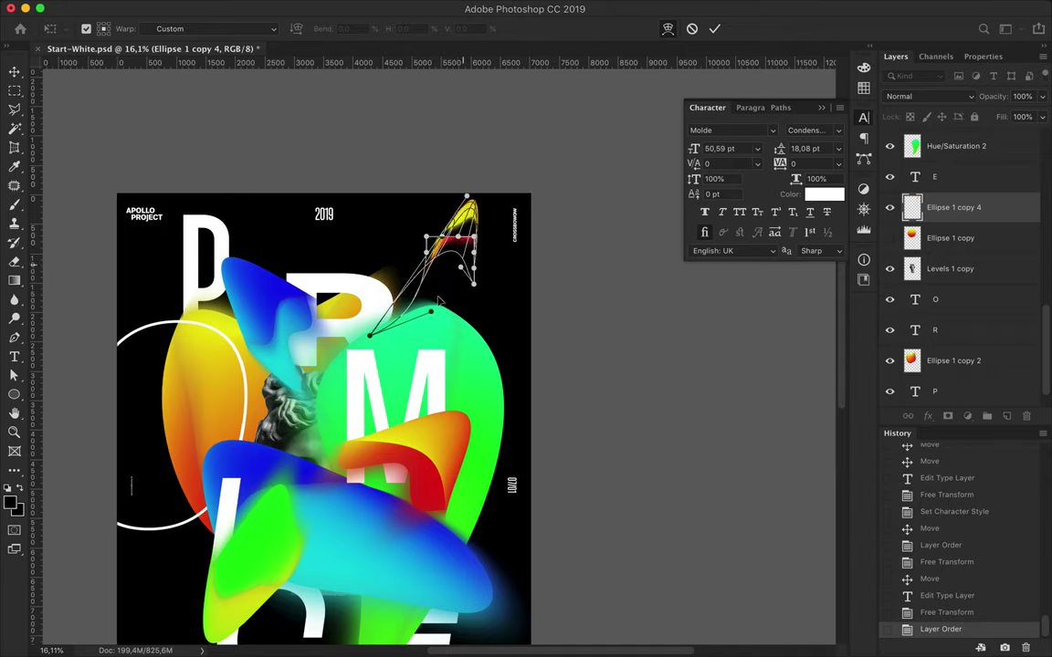
key(Return)
Rotate the flame and shift it down near the poster's top right
key(ctrl+t)
mouse_move(475, 156)
mouse_down()
mouse_move(457, 271)
mouse_move(457, 230)
mouse_up()
key(Return)
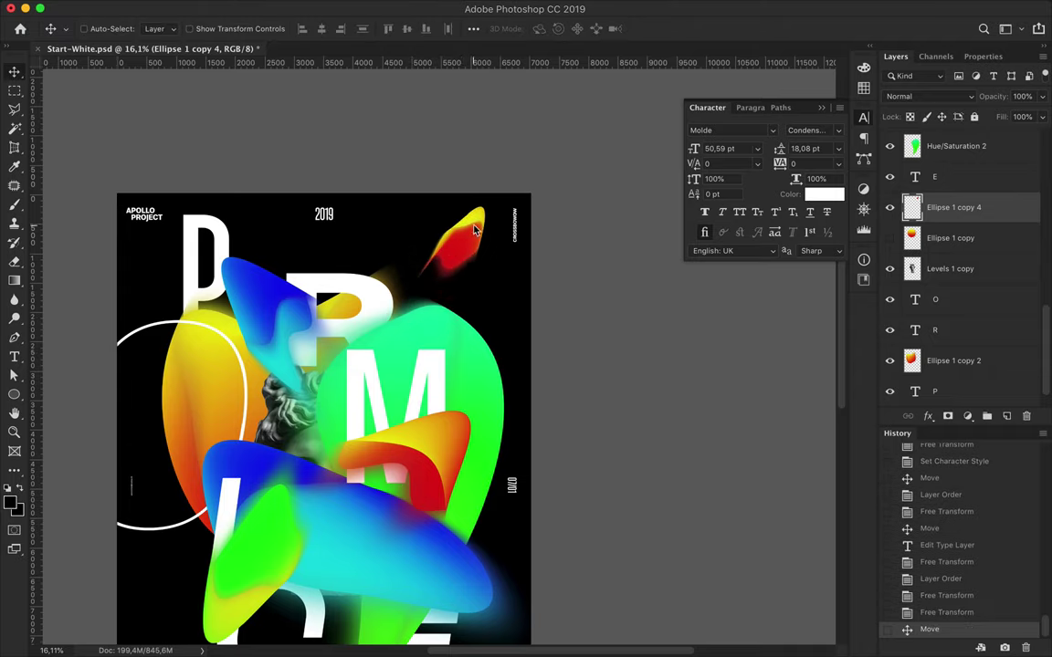
scroll(441, 278, down, 3)
scroll(441, 284, left, 3)
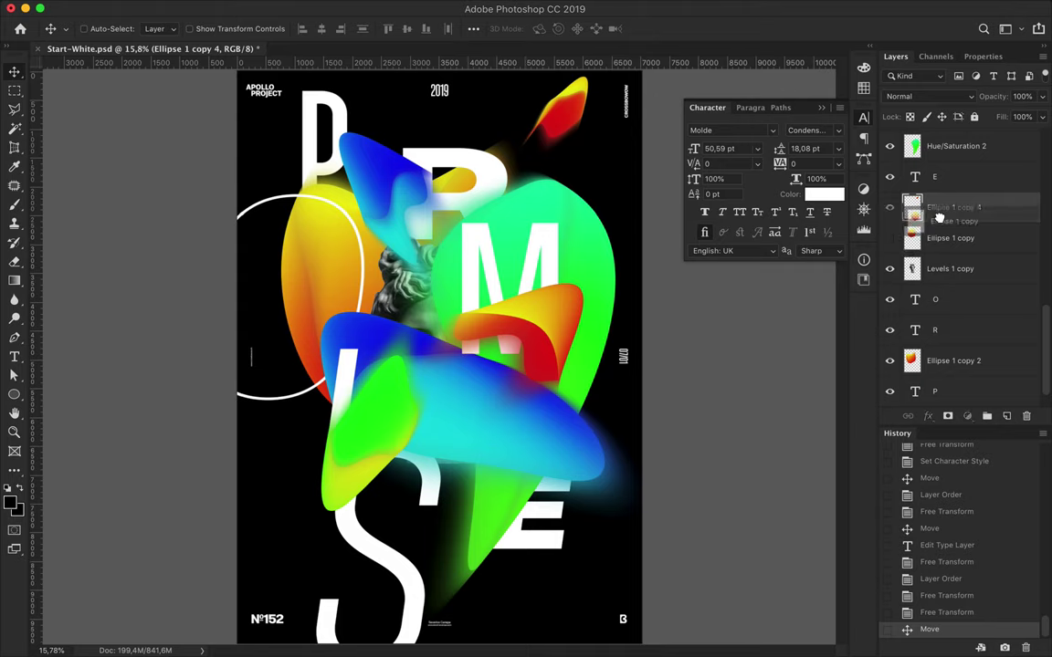
Make a small lower-left ellipse copy and turn it blue with a merged +180 Hue/Saturation
drag(950, 237, 949, 223)
key(ctrl+t)
mouse_move(481, 172)
mouse_down()
mouse_move(392, 264)
mouse_move(292, 439)
mouse_up()
key(Return)
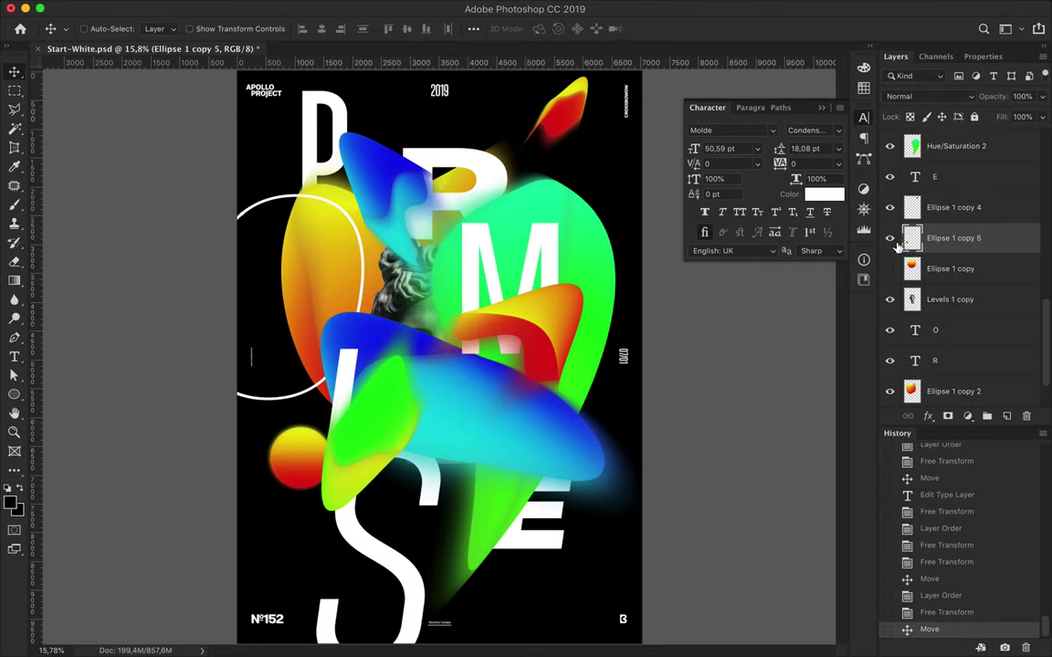
click(968, 417)
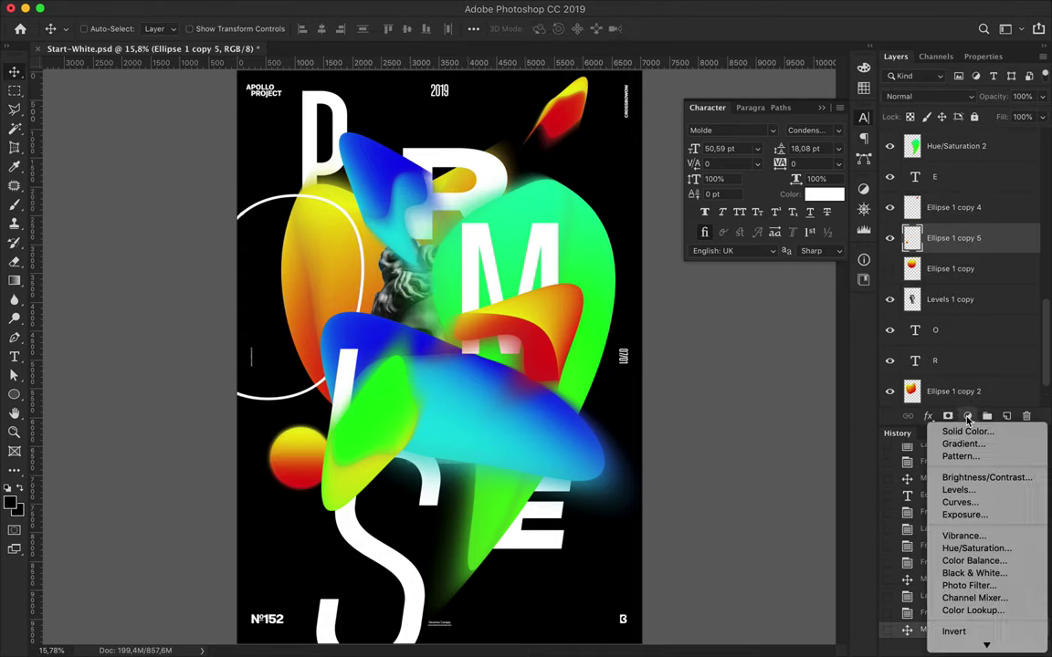
click(975, 548)
drag(957, 156, 1029, 156)
click(896, 56)
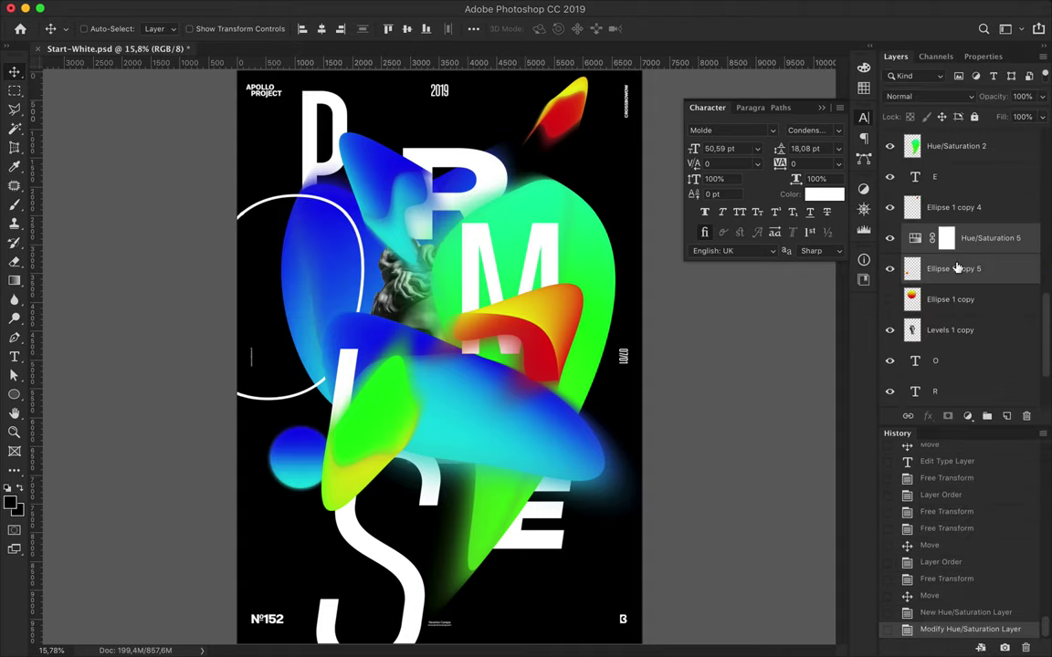
key(ctrl+e)
Move the blue circle lower and warp it into a blob
drag(310, 452, 391, 577)
key(ctrl+t)
right_click(350, 548)
click(383, 470)
mouse_move(365, 512)
mouse_down()
mouse_move(416, 532)
mouse_move(383, 501)
mouse_up()
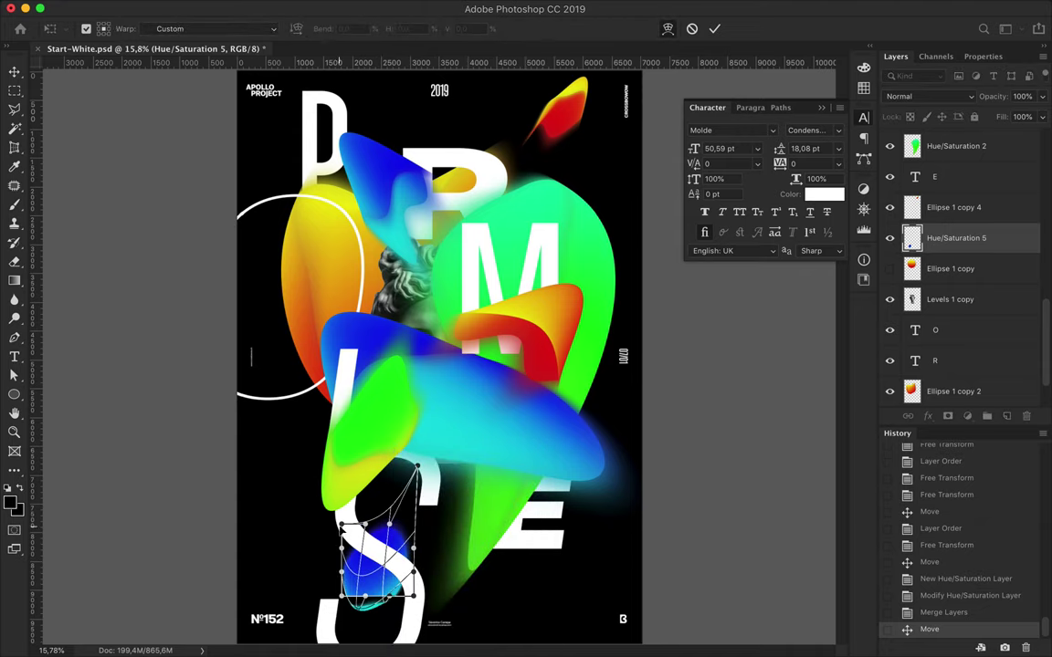
drag(364, 602, 410, 598)
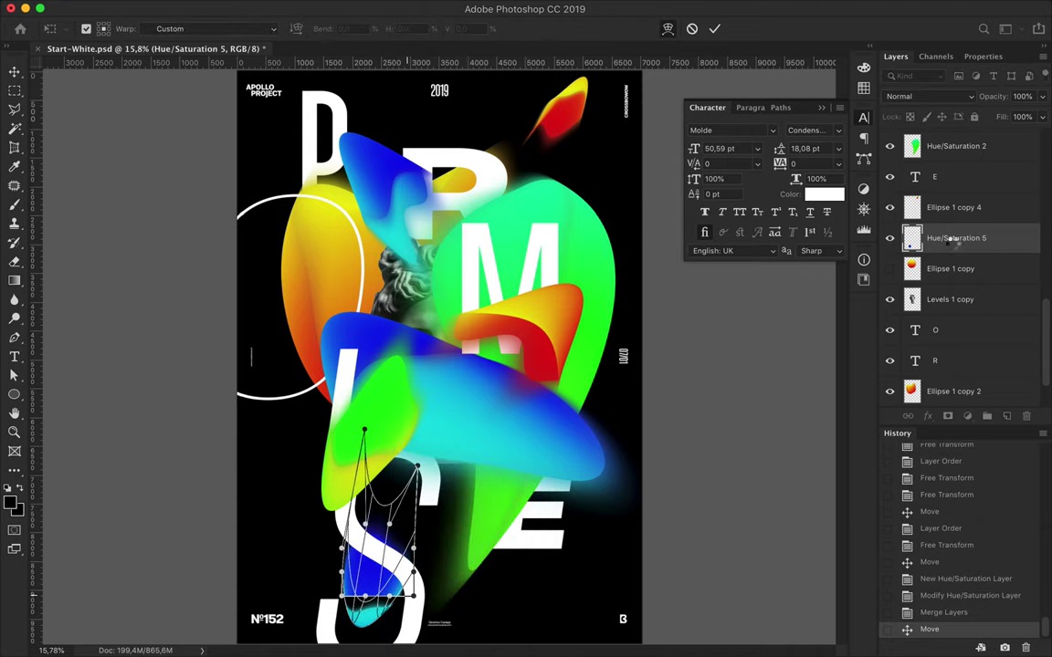
key(Return)
Raise the blue blob above the other layers and settle it over the S
drag(950, 239, 949, 137)
mouse_move(382, 564)
mouse_down()
mouse_move(387, 552)
mouse_move(284, 545)
mouse_move(295, 489)
mouse_move(406, 558)
mouse_move(422, 549)
mouse_up()
key(ctrl+t)
key(Return)
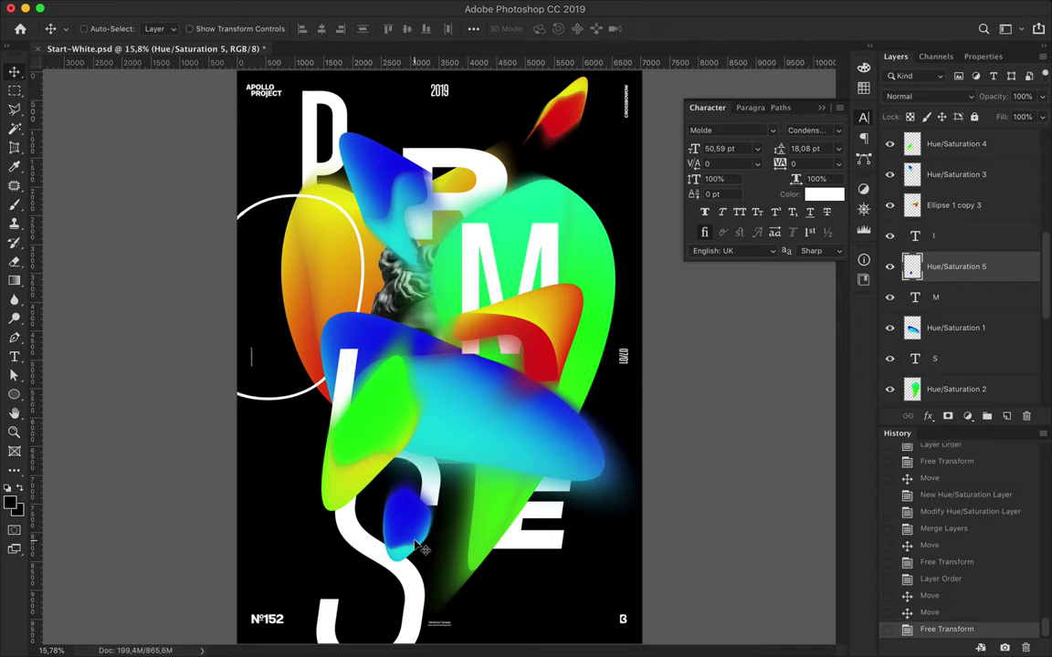
Create a new group and draw a small white-filled circle on the left
key(p)
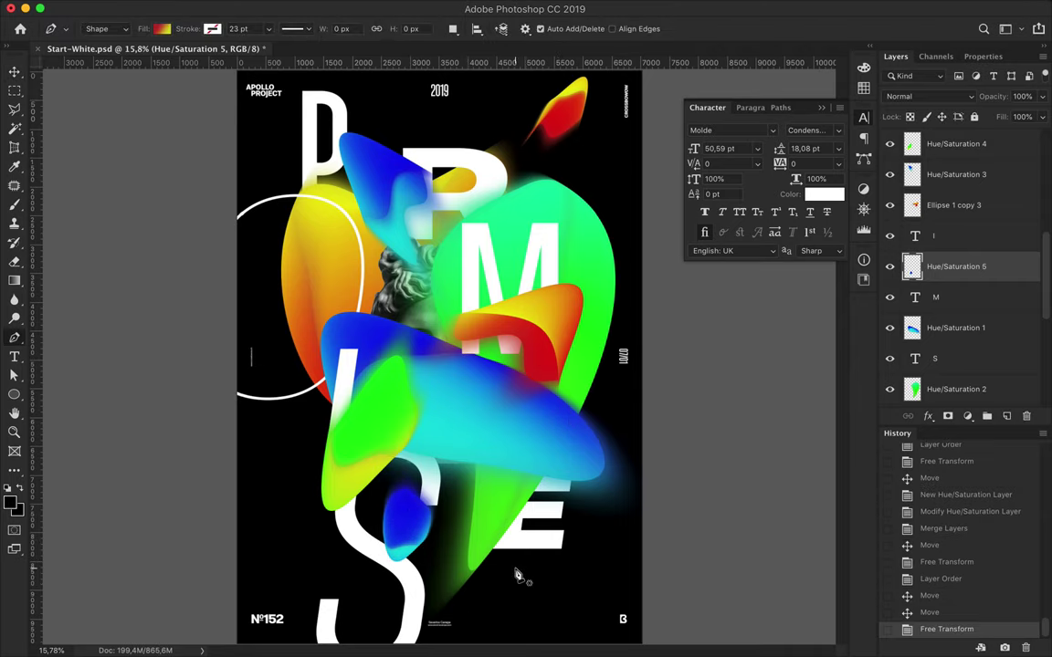
key(ctrl+minus)
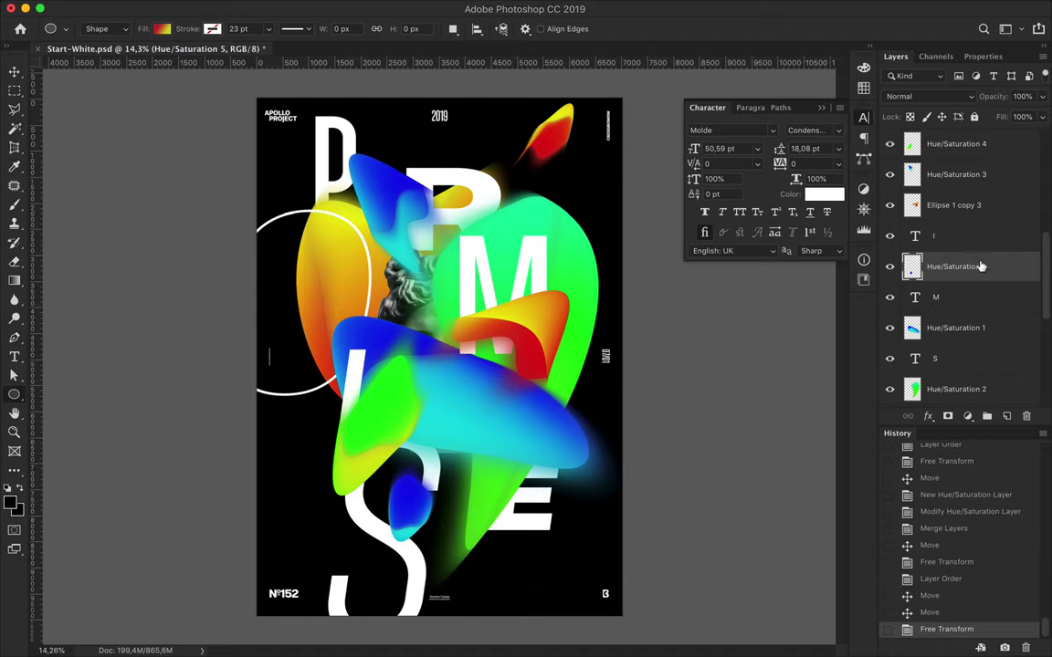
key(ctrl+g)
click(161, 28)
click(124, 52)
mouse_move(284, 413)
mouse_down()
mouse_move(293, 422)
mouse_move(312, 393)
mouse_move(364, 394)
mouse_up()
Copy the circles into a second row of three and save the document
key(ctrl+plus)
key(ctrl+plus)
key(v)
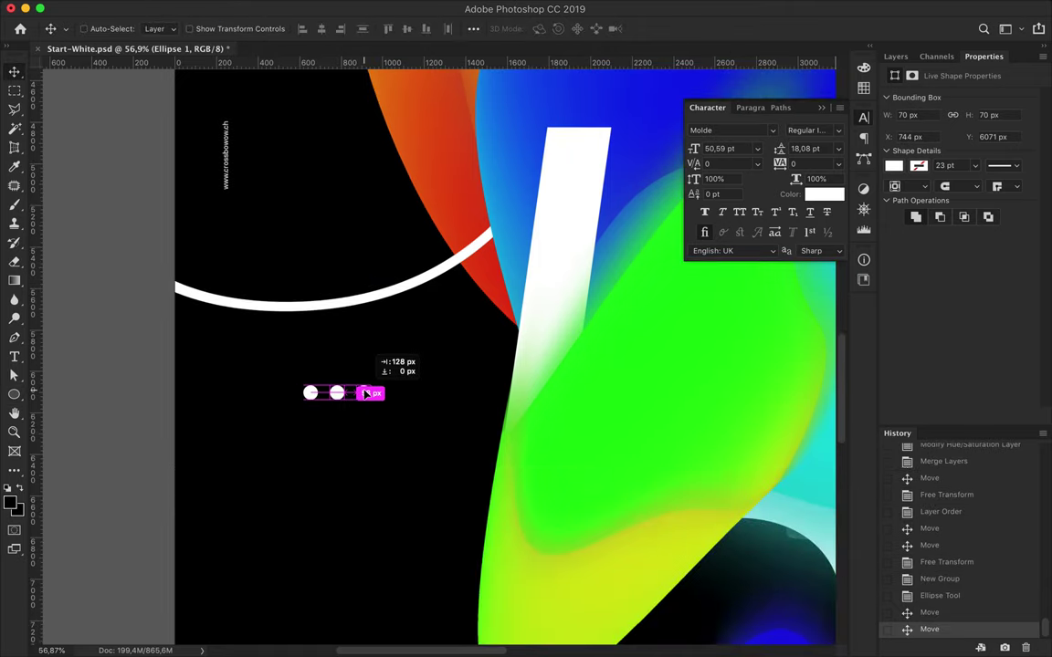
mouse_move(365, 393)
mouse_down()
mouse_move(338, 409)
mouse_move(344, 424)
mouse_up()
key(F7)
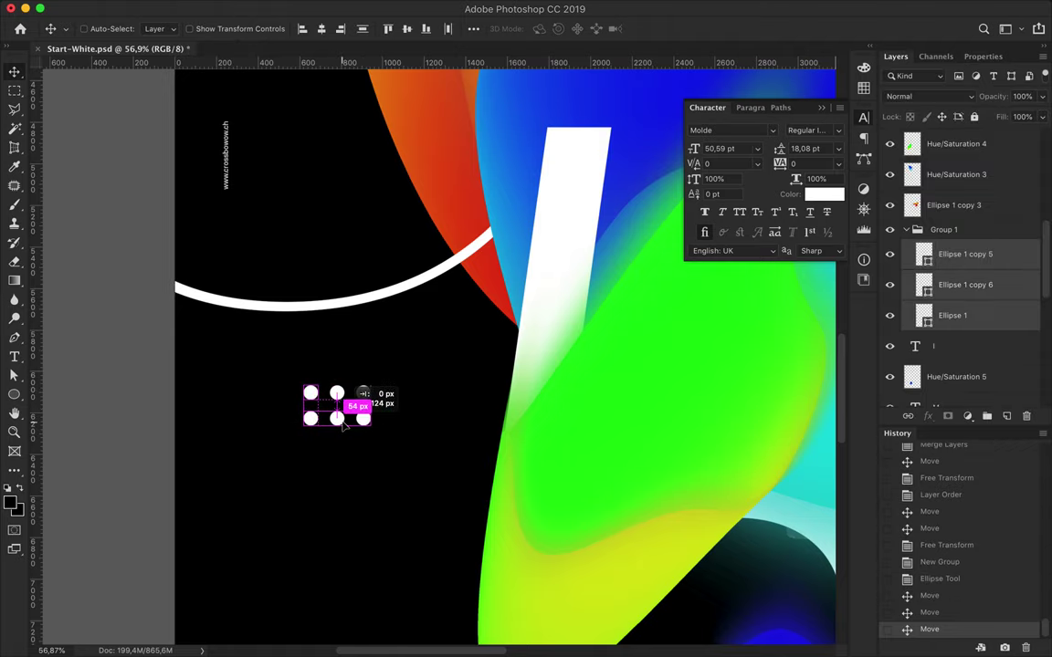
scroll(423, 404, down, 2)
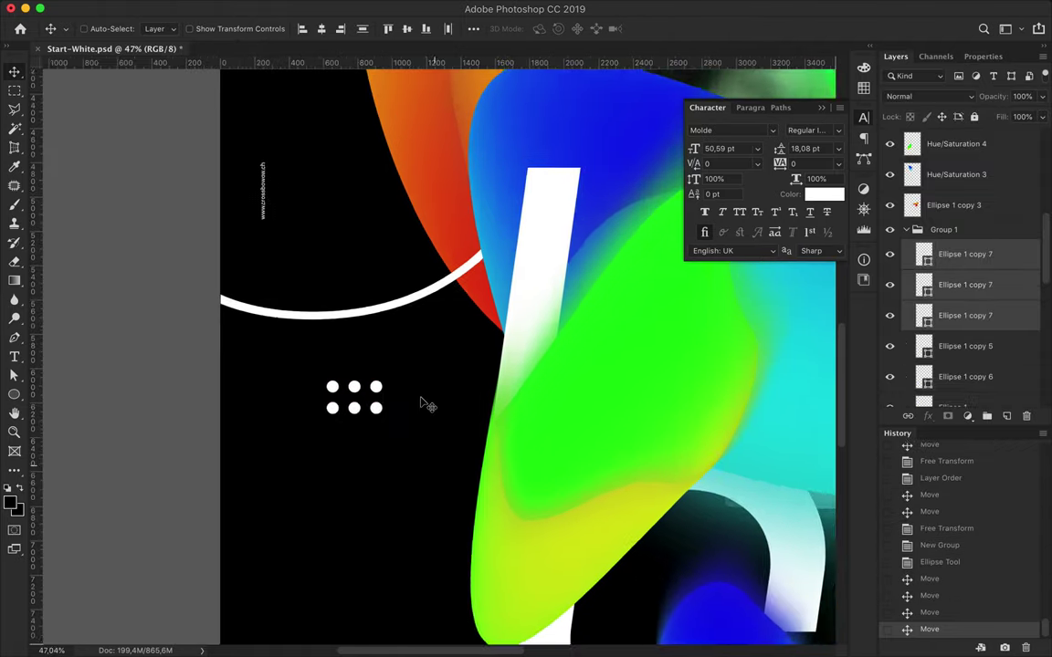
scroll(422, 403, down, 2)
scroll(423, 403, down, 3)
key(ctrl+s)
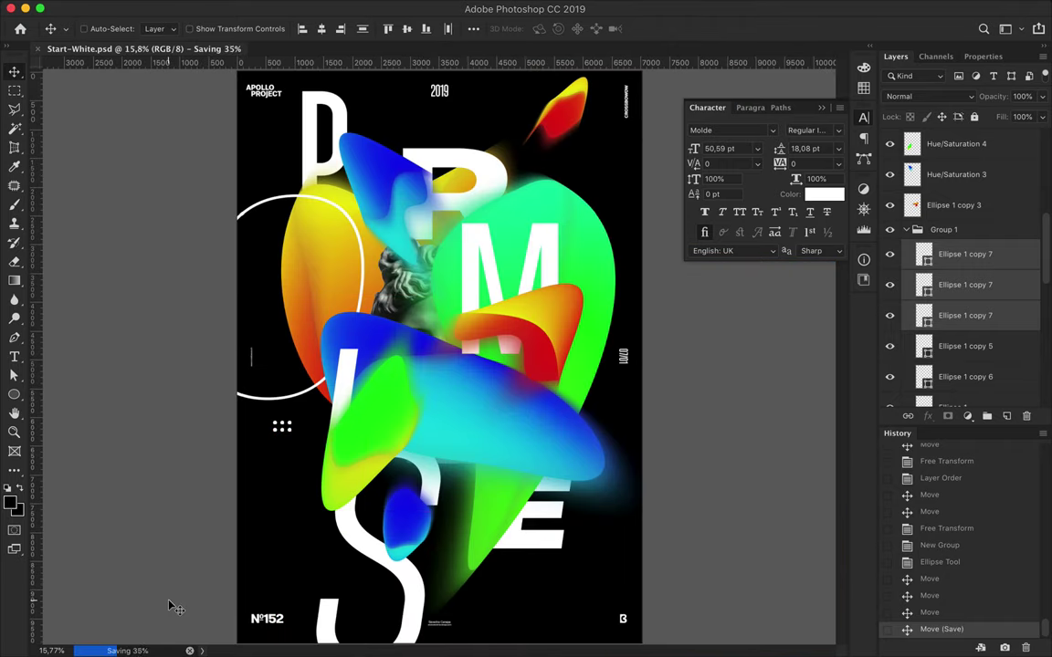
Tilt the dot cluster and place an enlarged copy at the lower right
scroll(959, 274, down, 3)
shift+click(953, 314)
key(ctrl+t)
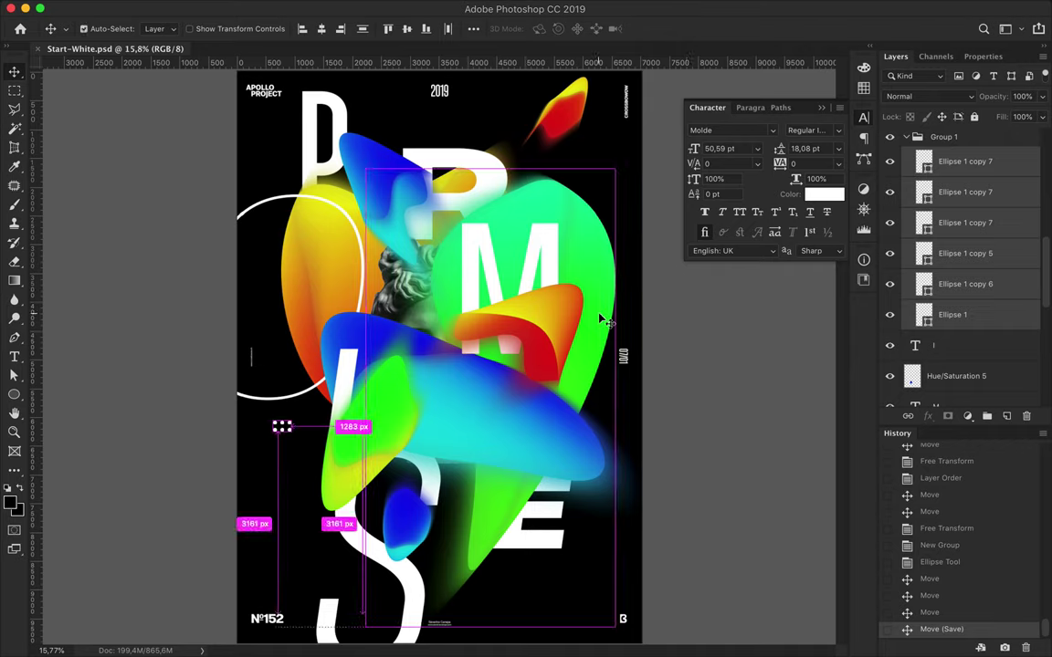
key(Return)
mouse_move(281, 426)
mouse_down()
mouse_move(574, 571)
mouse_move(636, 518)
mouse_move(589, 548)
mouse_up()
key(ctrl+t)
scroll(589, 548, down, 2)
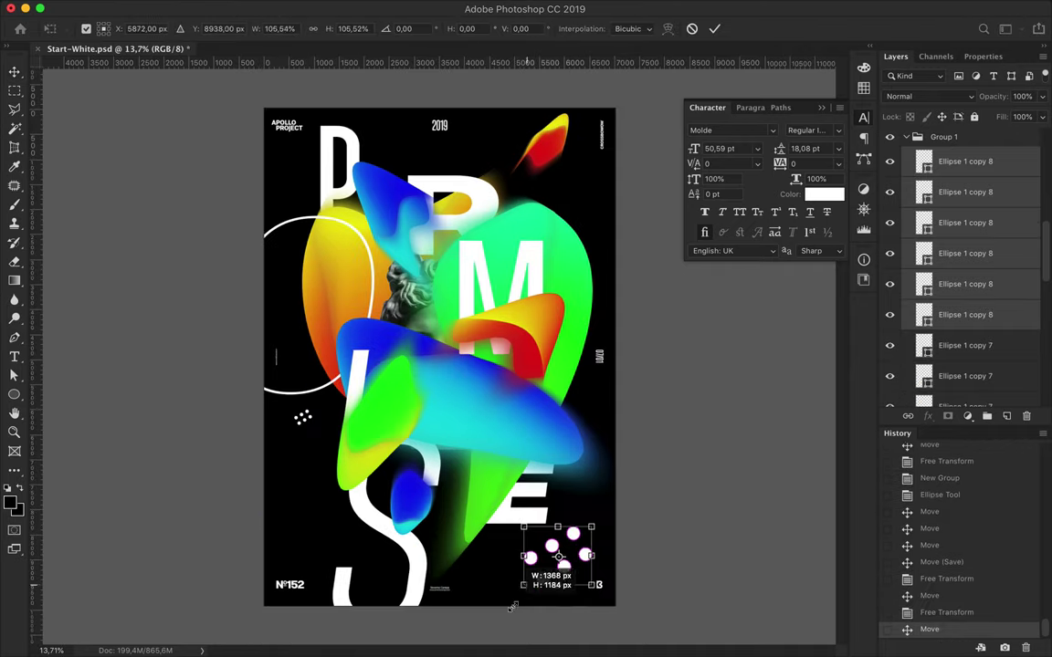
drag(512, 585, 496, 633)
key(Return)
Add smaller copies of the dots near the top and select the copy 10 dot layers
drag(539, 571, 576, 201)
key(ctrl+t)
mouse_move(620, 245)
mouse_down()
mouse_move(568, 234)
mouse_move(548, 208)
mouse_move(553, 190)
mouse_move(411, 146)
mouse_move(374, 121)
mouse_up()
key(Return)
key(ctrl+t)
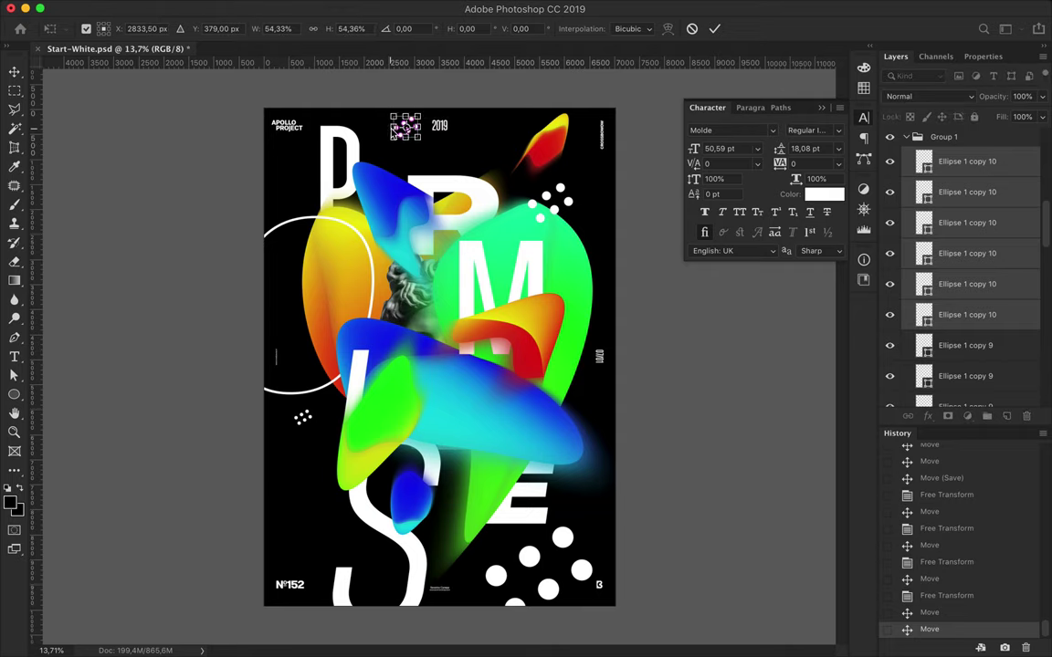
key(Return)
click(318, 432)
click(302, 418)
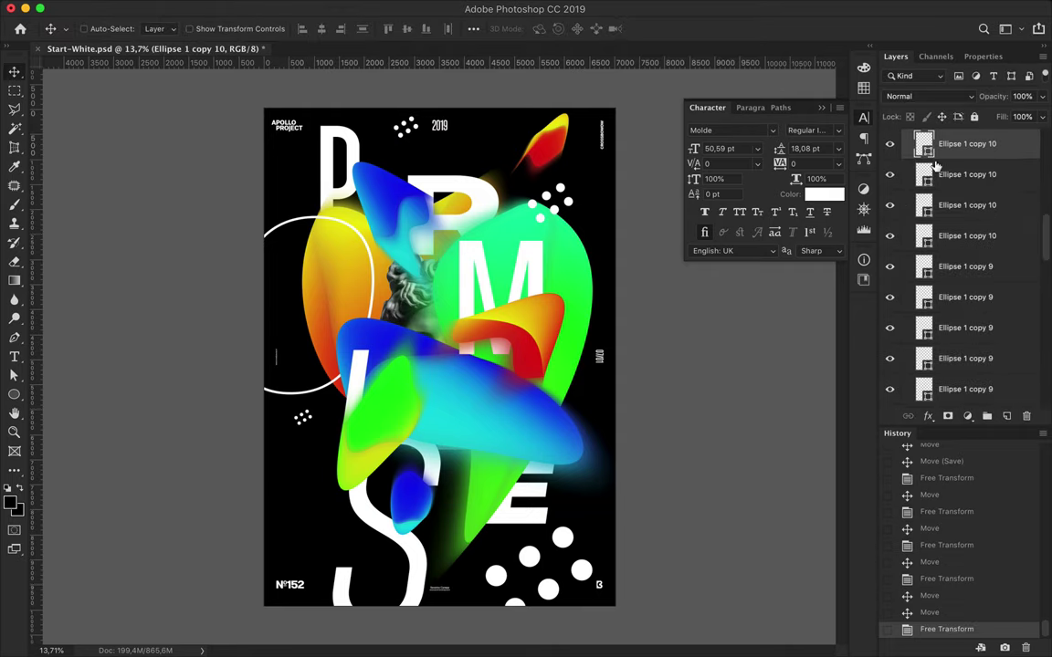
Copy the copy 10 dots to a new spot near the top and shrink them
shift+click(946, 321)
drag(403, 126, 360, 150)
scroll(305, 259, up, 2)
drag(498, 82, 498, 102)
key(ctrl+t)
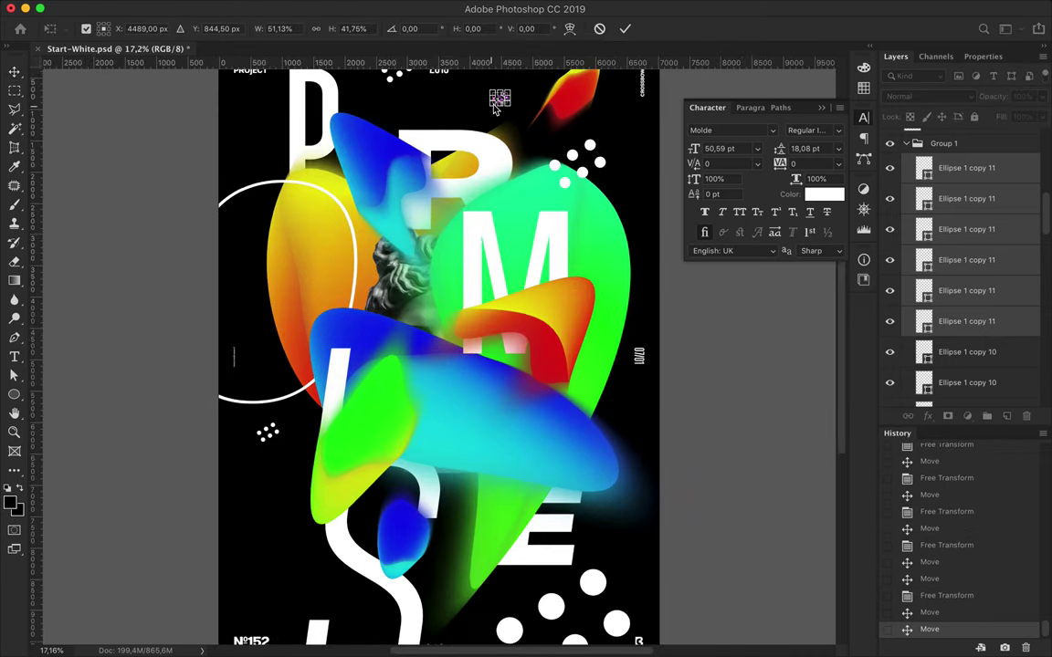
key(Return)
Copy another dot cluster beside the bottom of the S
scroll(522, 155, down, 1)
scroll(530, 183, down, 1)
drag(504, 144, 370, 574)
Merge the top dot cluster's layers and move it down and left
ctrl+click(393, 103)
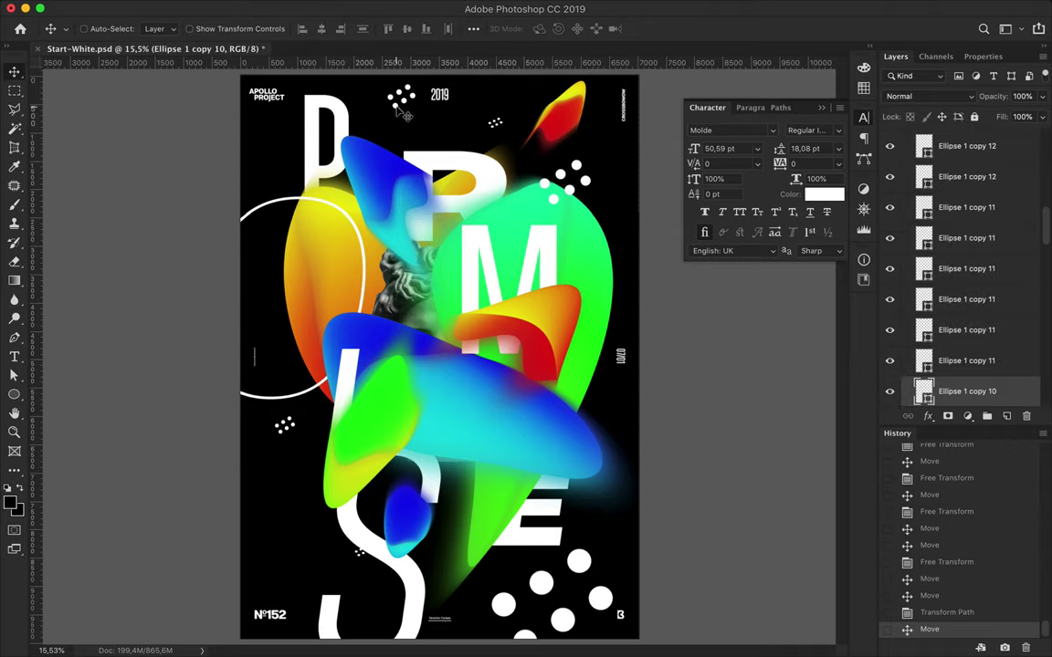
scroll(994, 217, down, 5)
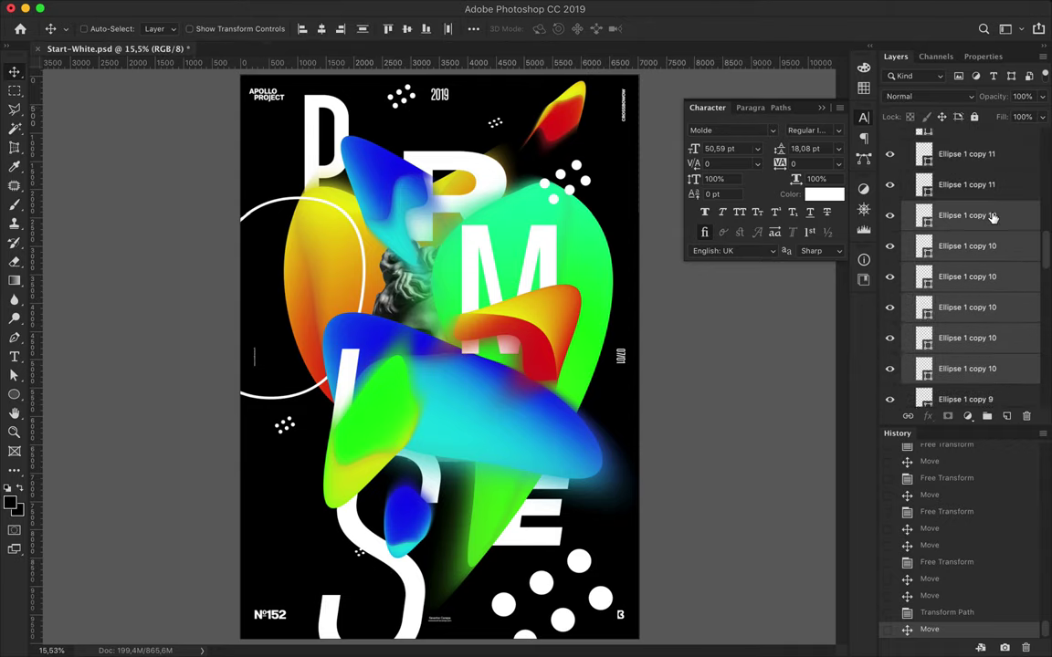
key(ctrl+e)
key(ctrl+t)
drag(402, 96, 381, 139)
key(Return)
Select all Ellipse 1 copy 9 dot layers and merge them into one
click(577, 171)
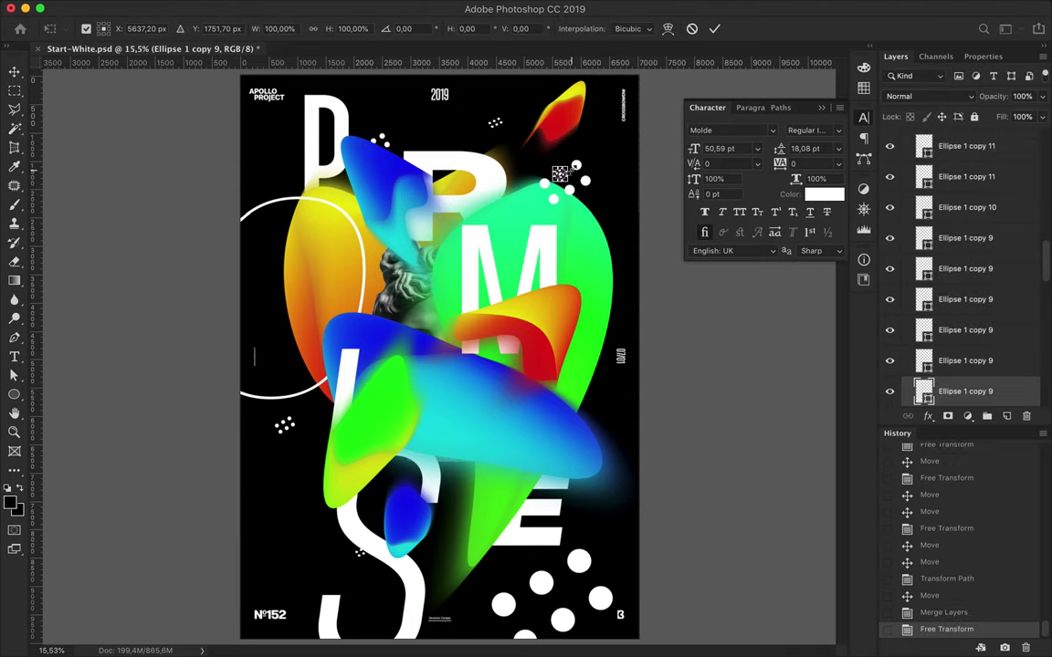
drag(584, 173, 553, 183)
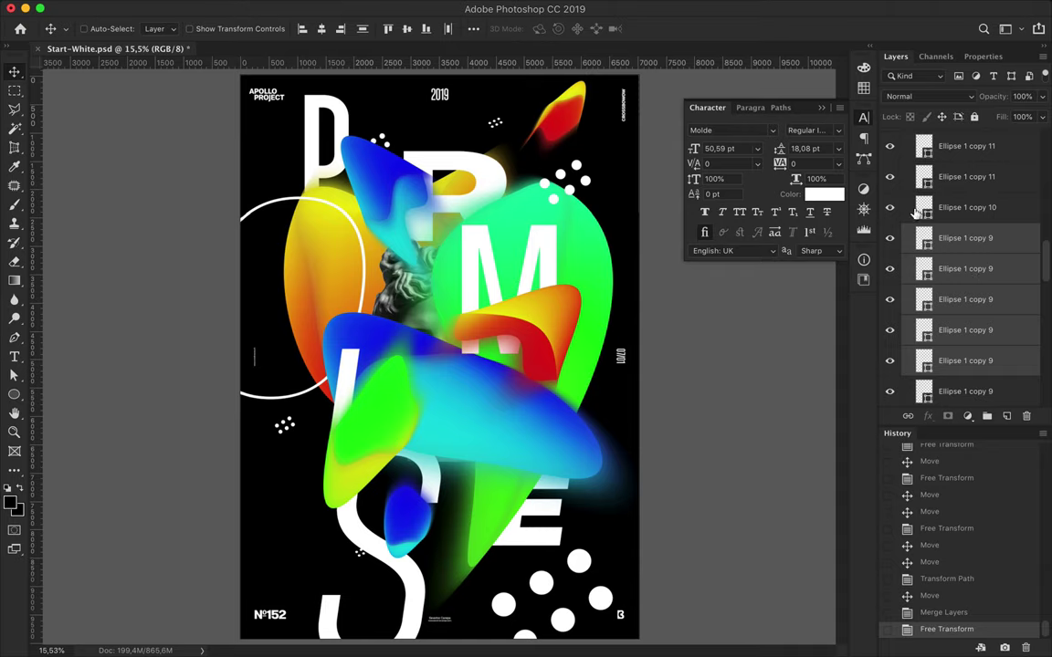
click(962, 391)
shift+click(965, 238)
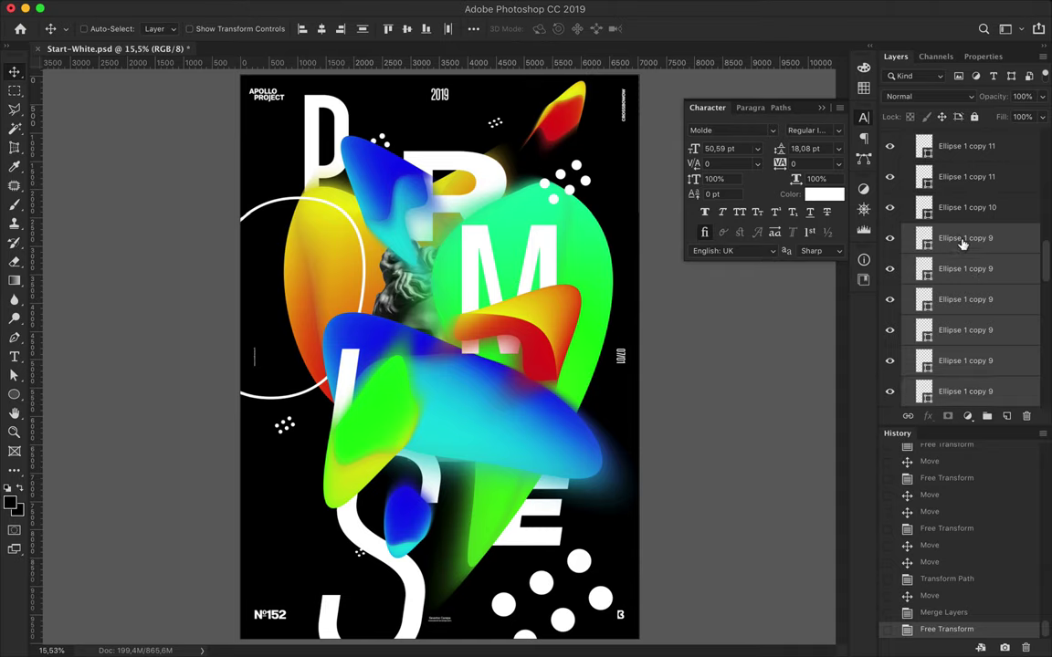
Place the merged dots layer behind the letter R and reposition the cluster
key(ctrl+e)
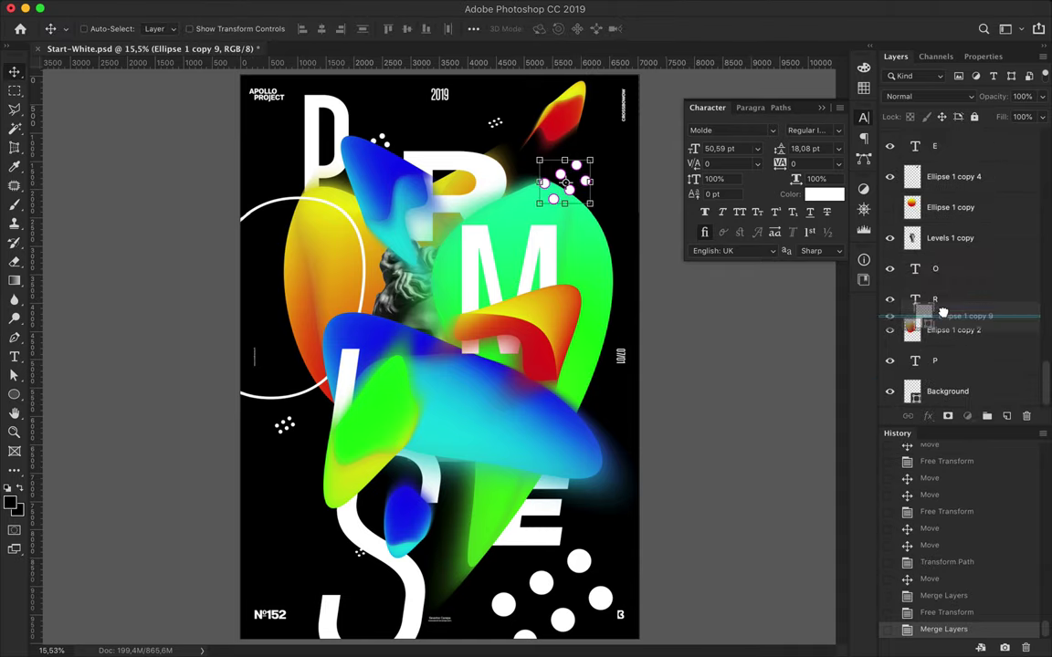
drag(954, 237, 940, 315)
drag(580, 174, 589, 195)
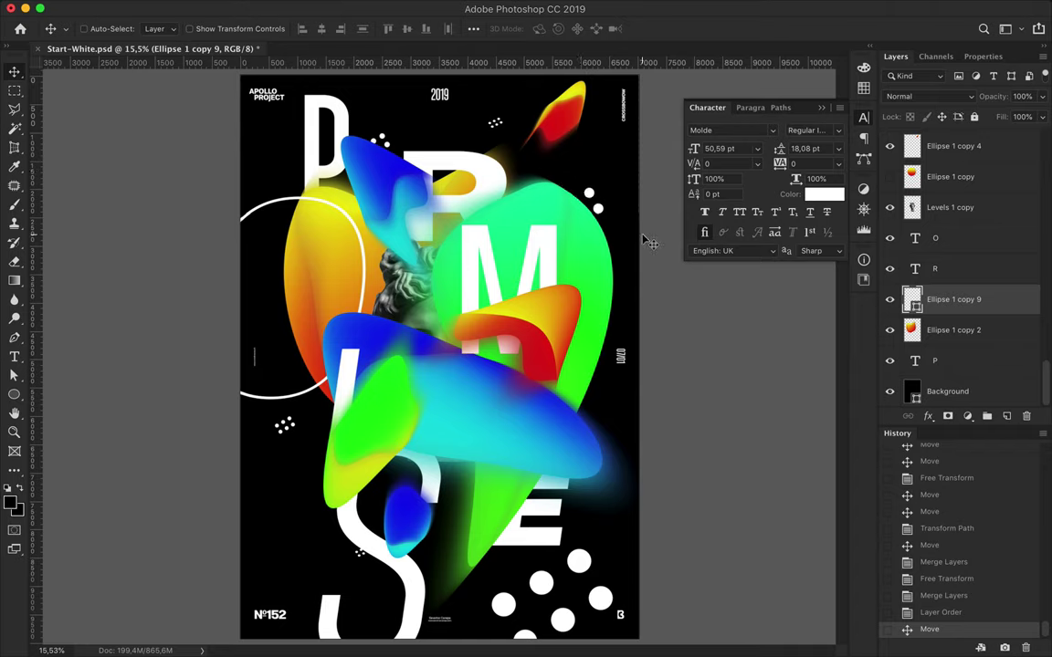
key(ctrl+t)
drag(566, 226, 577, 187)
key(Return)
Delete the stray white dot
scroll(604, 192, up, 5)
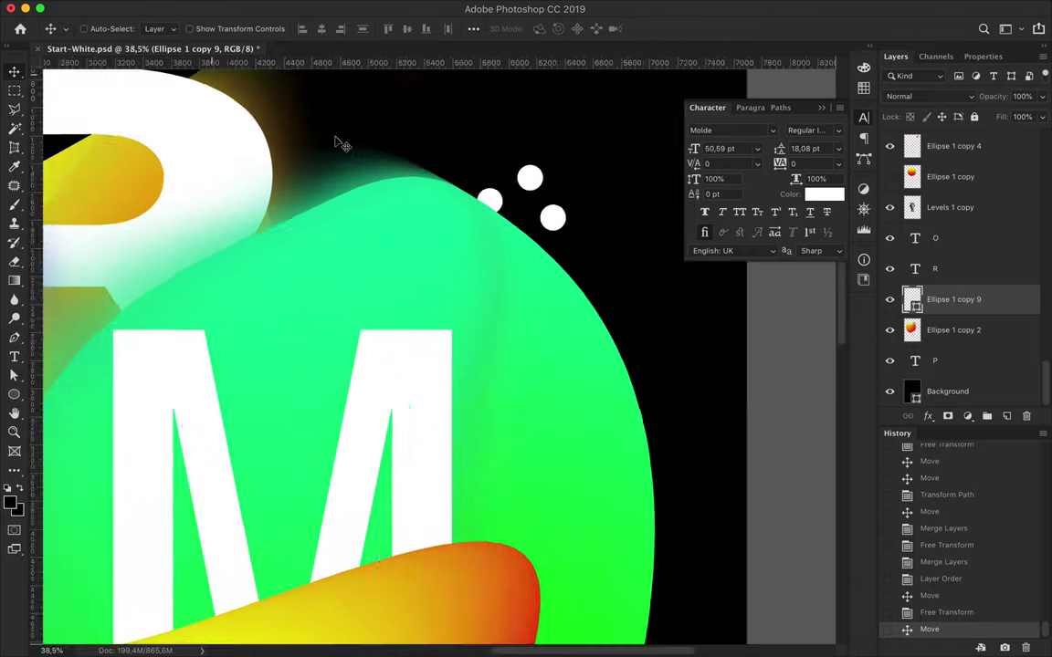
scroll(336, 141, up, 5)
click(350, 216)
key(Delete)
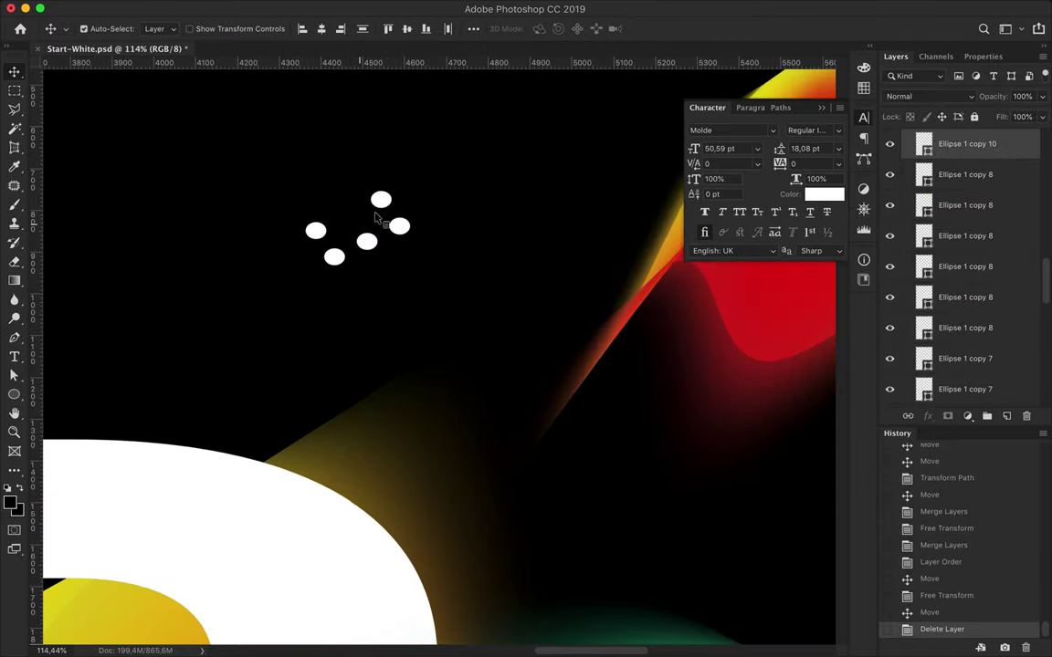
Add dot clusters near the top right and beside 2019, then save the poster
scroll(448, 241, down, 10)
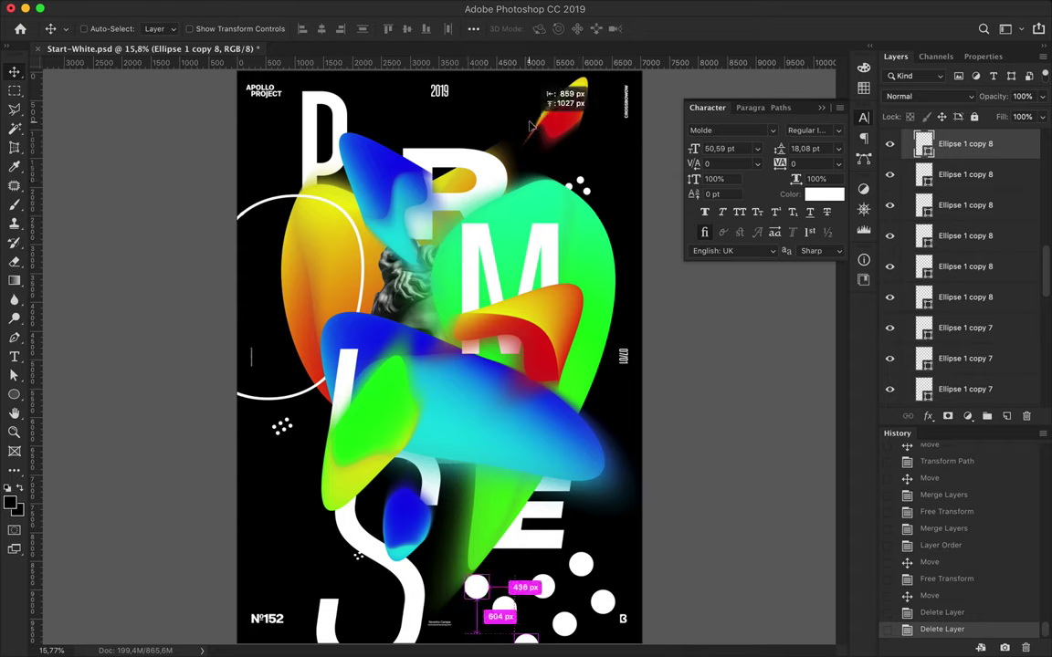
key(ctrl+t)
mouse_move(554, 135)
mouse_down()
mouse_move(484, 114)
mouse_move(494, 124)
mouse_move(391, 135)
mouse_up()
key(Return)
key(ctrl+t)
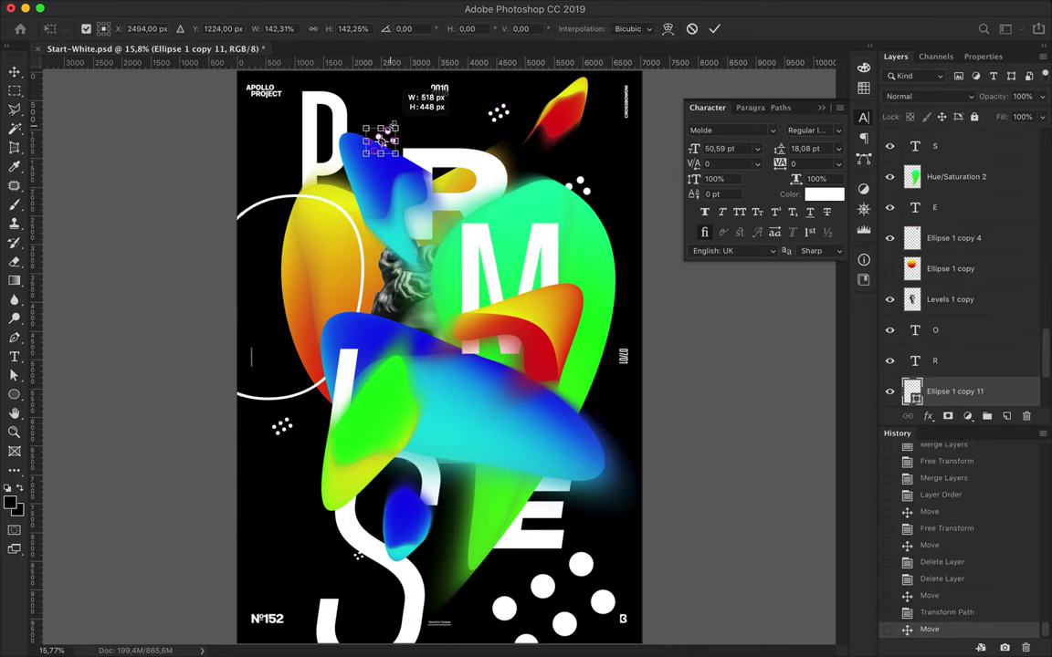
key(Return)
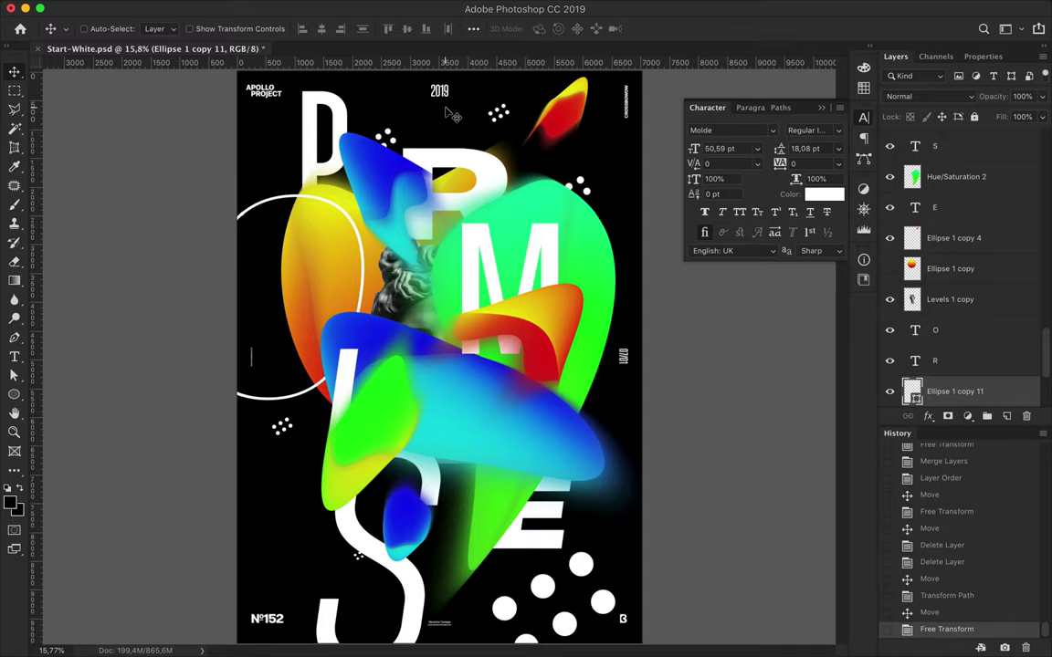
key(ctrl+s)
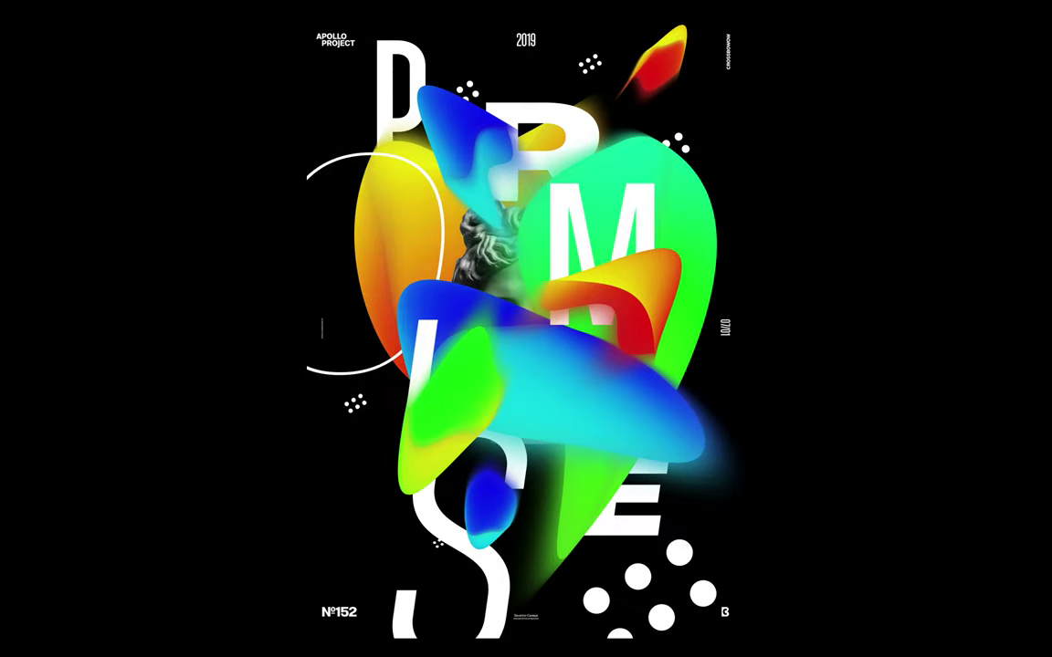